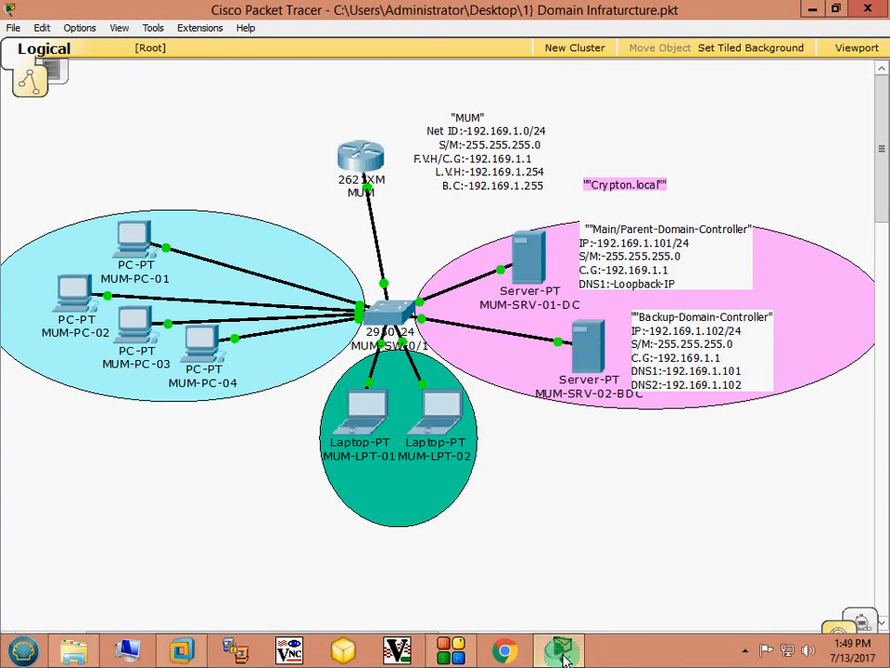
# Step: Move the "Crypton.local" label from above the server group to the empty area beside the MUM router
pyautogui.click(242, 179)
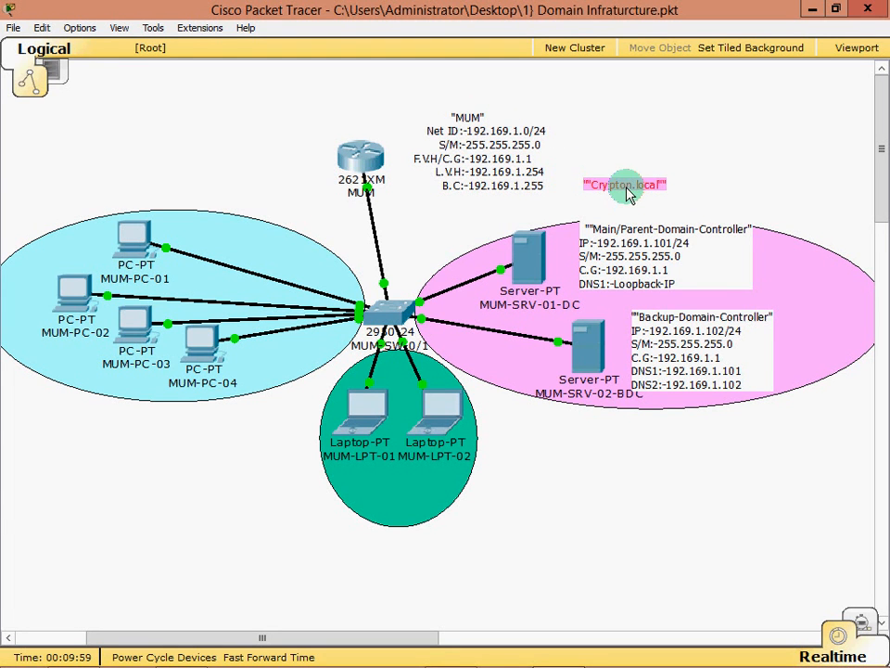
pyautogui.moveTo(619, 190); pyautogui.dragTo(317, 119)
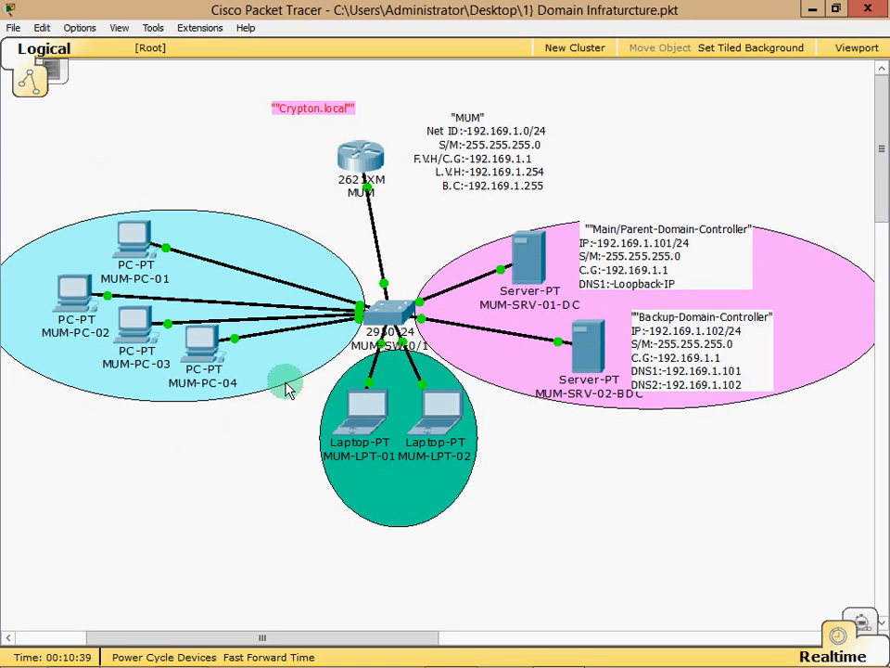
pyautogui.moveTo(382, 322)
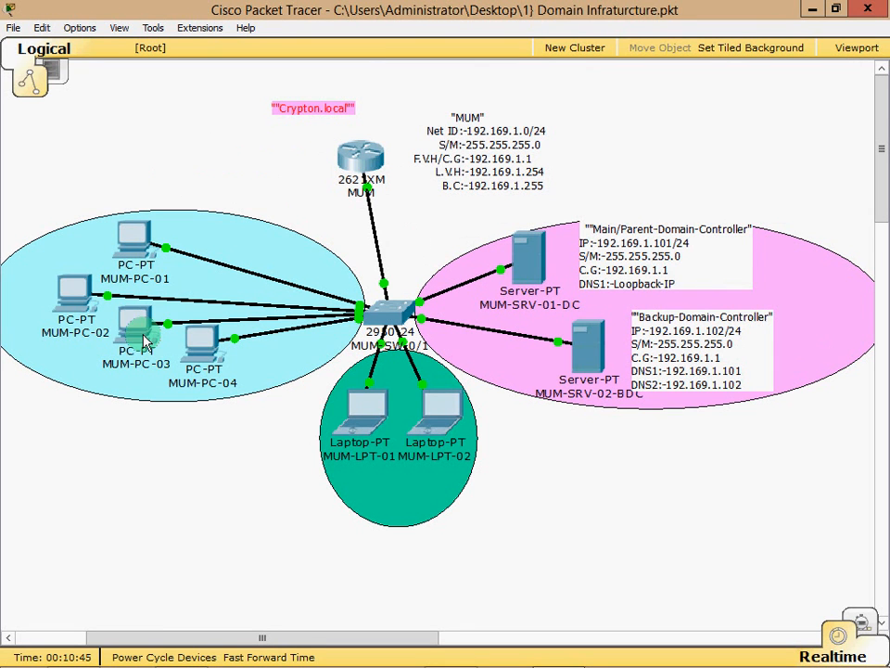
pyautogui.moveTo(199, 383)
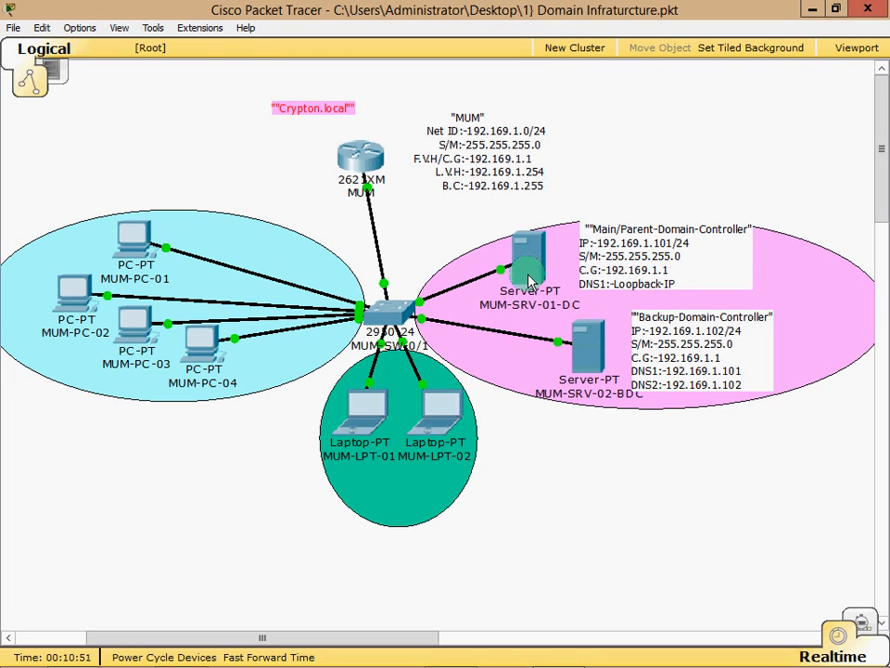
pyautogui.moveTo(527, 294)
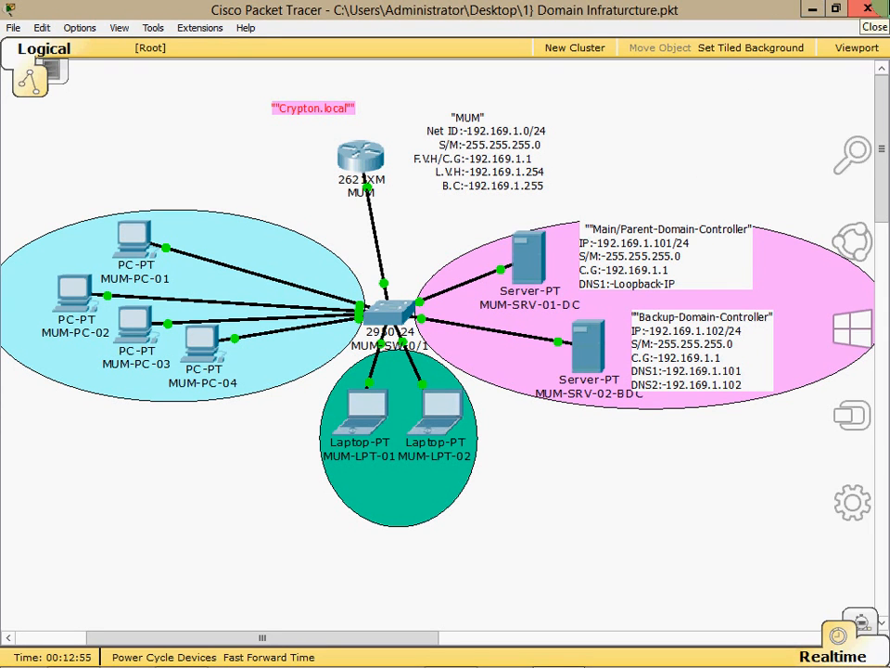
# Step: Switch from the network diagram to the MUM-SRV-01-DC server and sign out of its current session
pyautogui.click(810, 11)
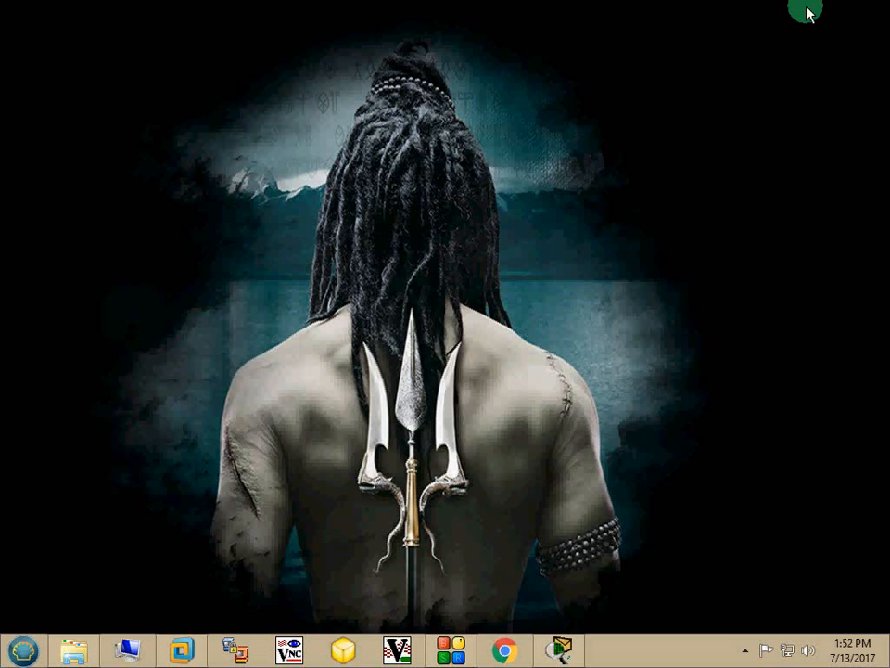
pyautogui.click(207, 655)
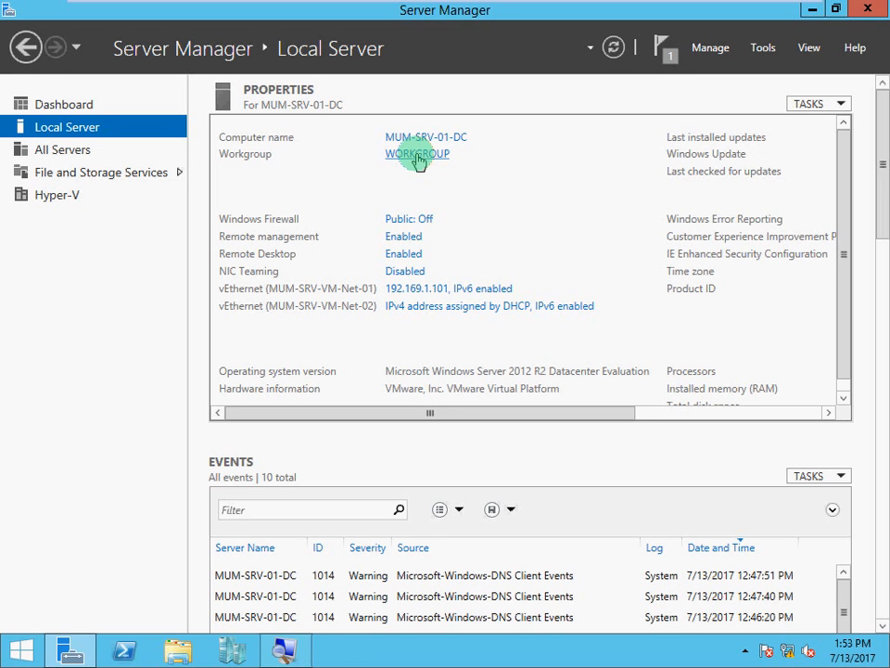
pyautogui.click(869, 14)
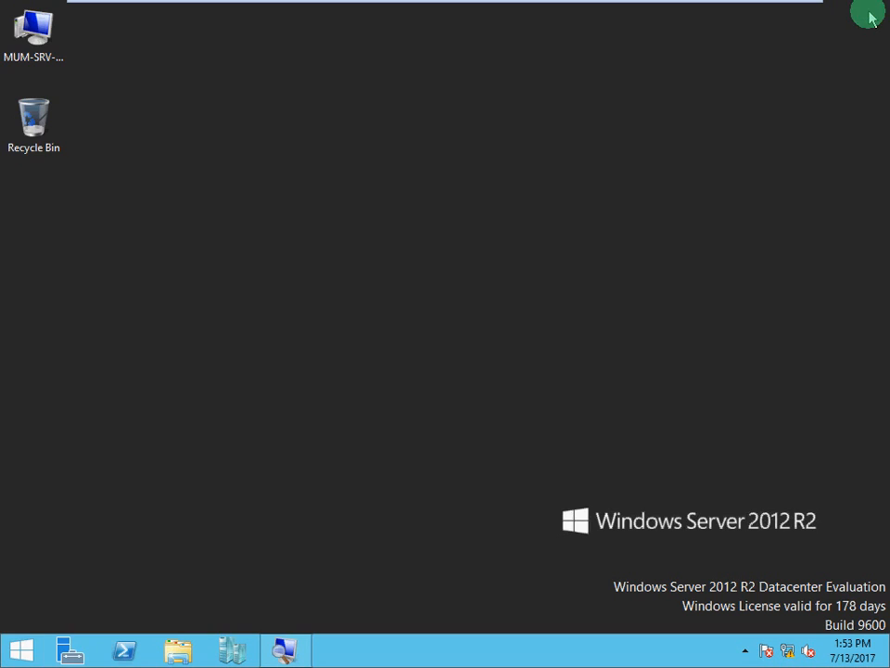
pyautogui.rightClick(19, 652)
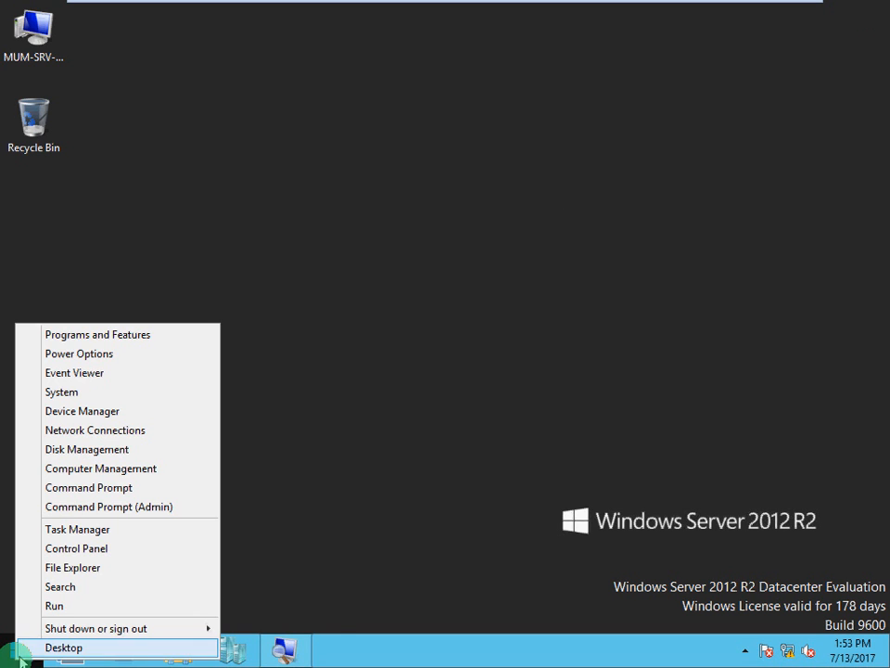
pyautogui.moveTo(91, 628)
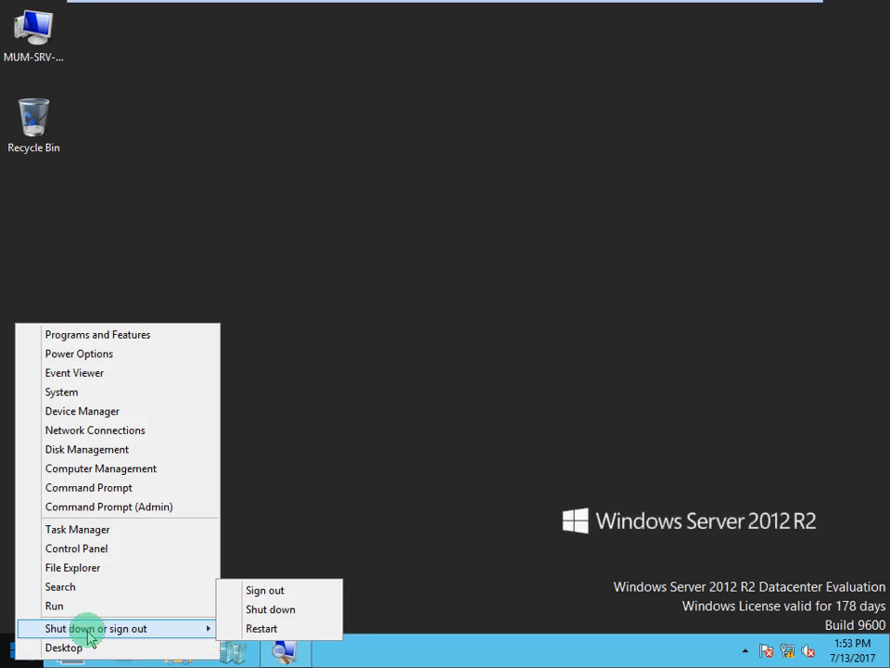
pyautogui.click(257, 591)
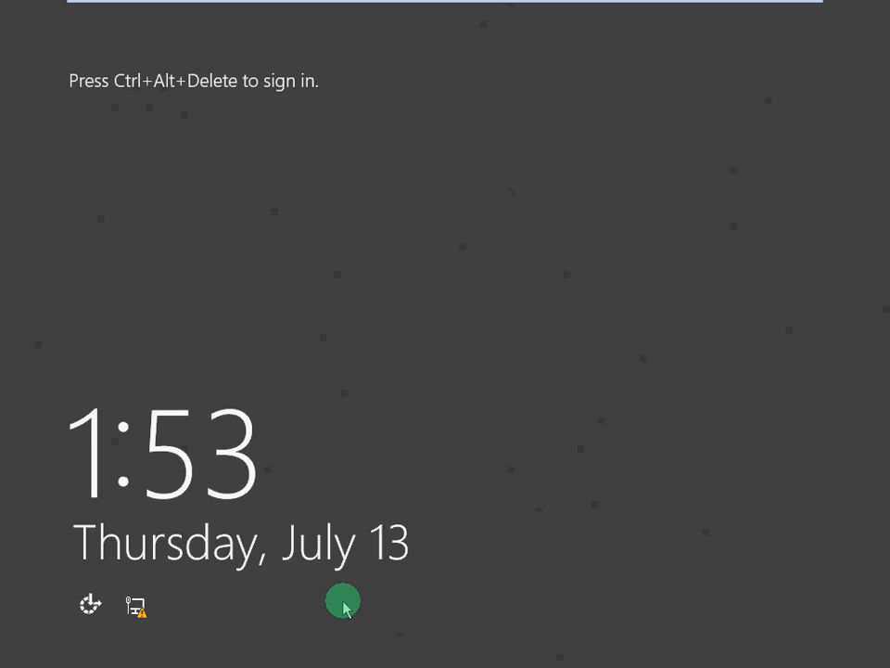
# Step: Sign back in to the server as Administrator with the account password
pyautogui.hotkey('ctrl', 'alt', 'Delete')
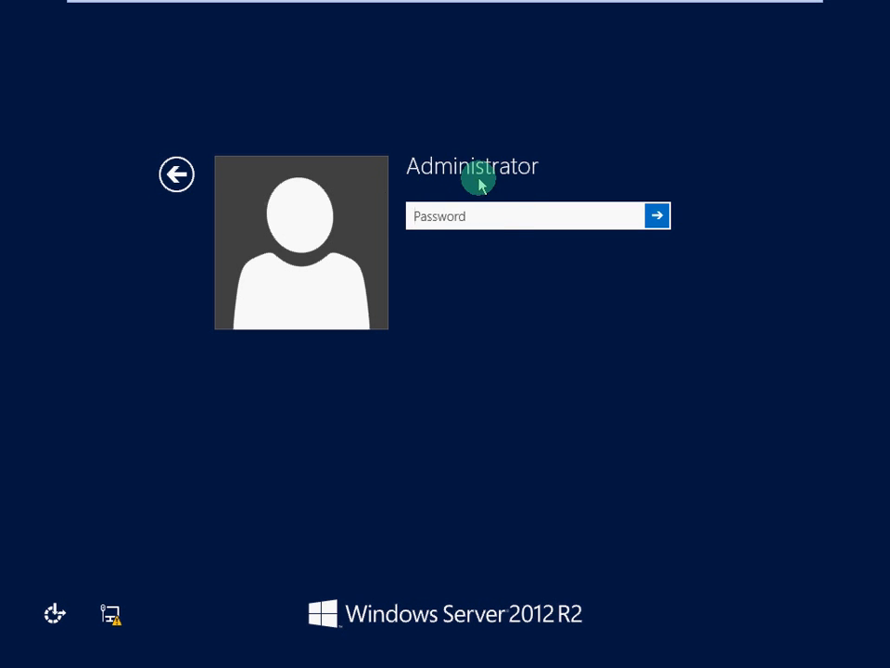
pyautogui.write('********')
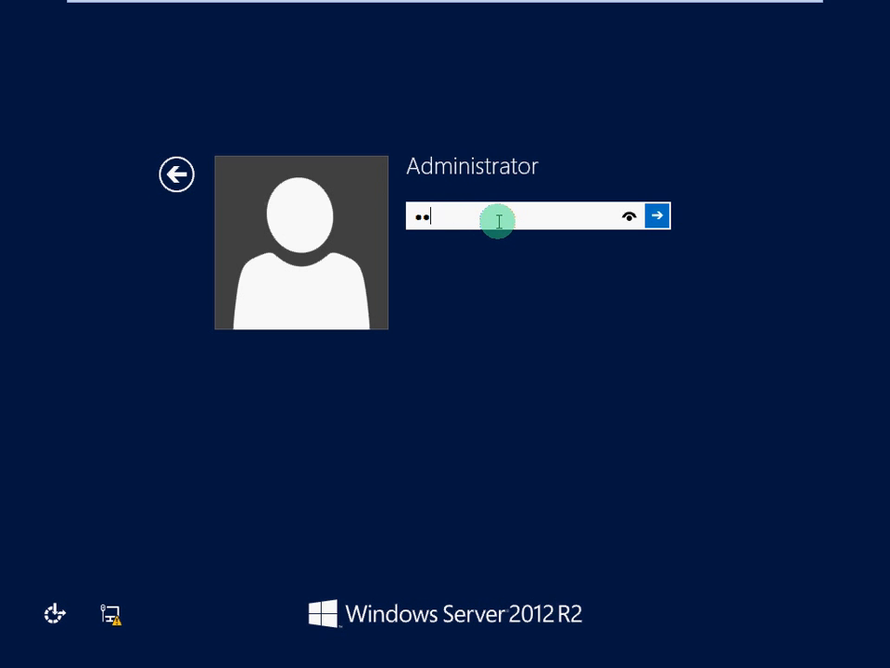
pyautogui.press('Return')
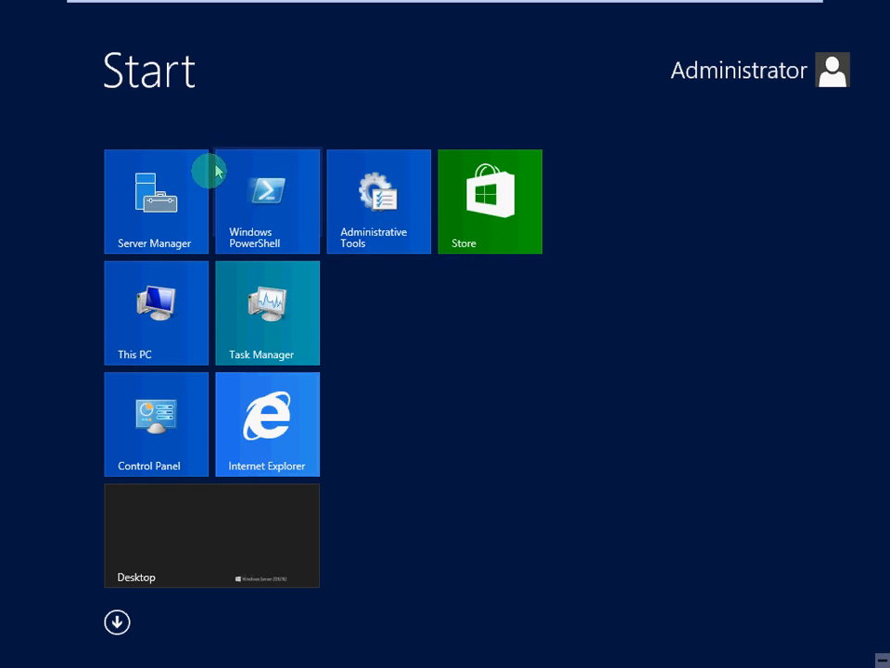
# Step: Open Server Manager on the Local Server page and start the Add Roles and Features Wizard
pyautogui.click(181, 212)
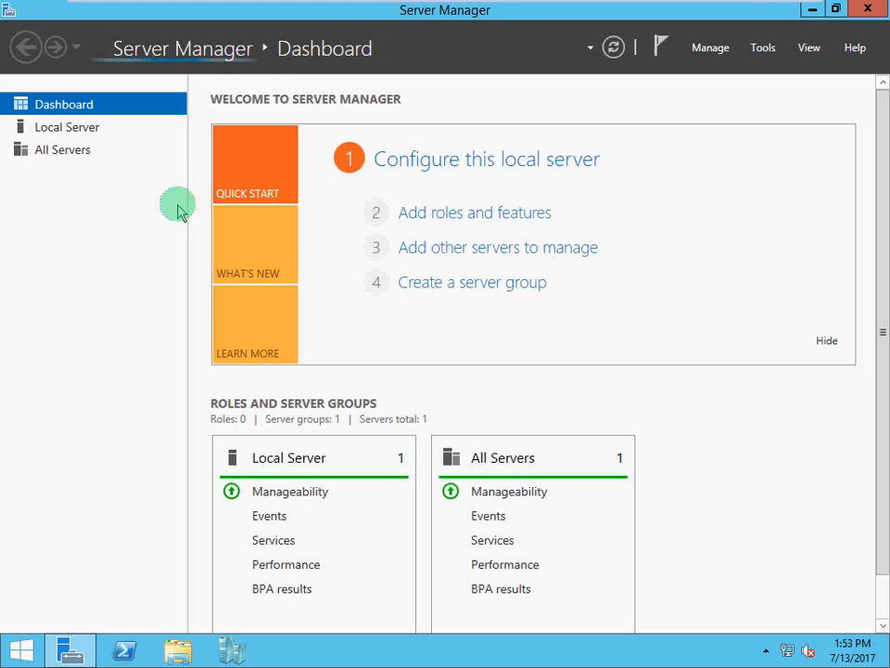
pyautogui.click(93, 133)
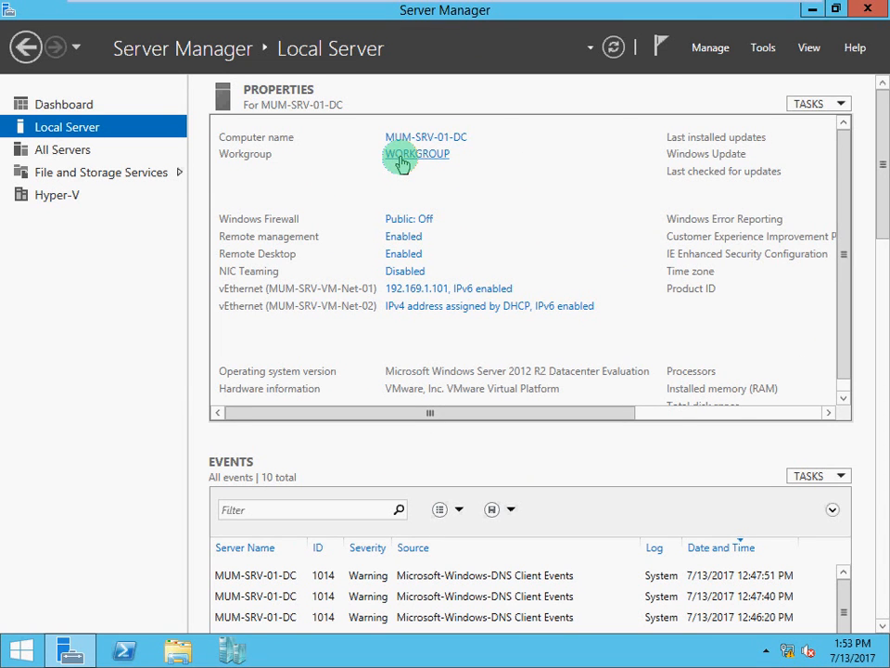
pyautogui.click(705, 48)
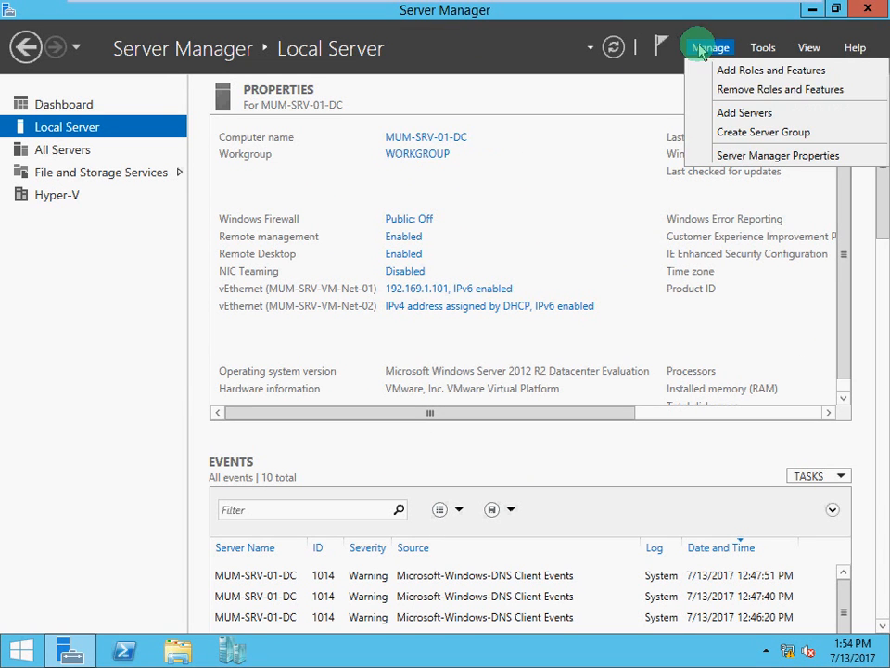
pyautogui.click(730, 71)
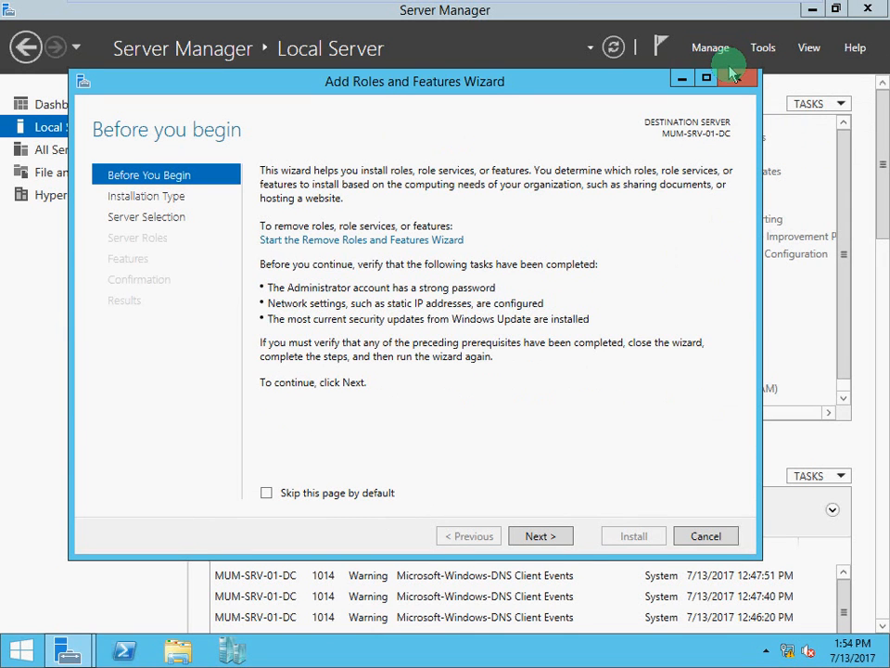
pyautogui.moveTo(484, 90); pyautogui.dragTo(490, 86)
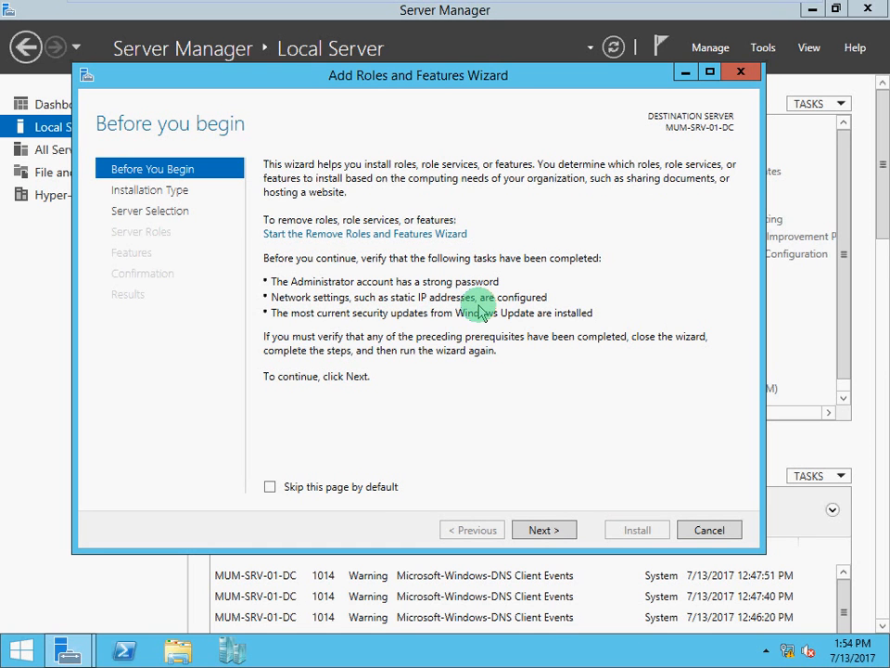
# Step: Choose a role-based installation on MUM-SRV-01-DC and select the Active Directory Domain Services role with its required features
pyautogui.click(541, 530)
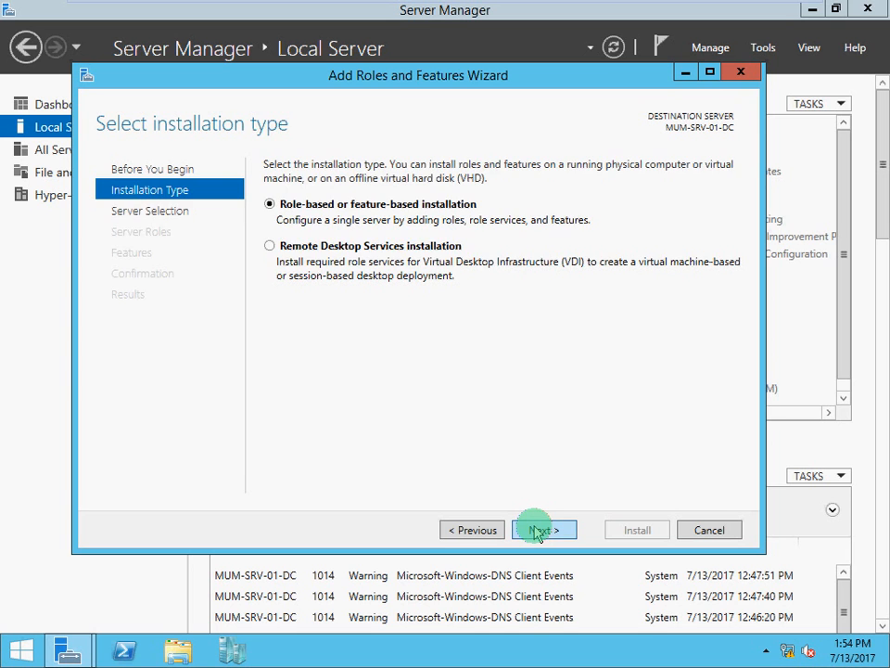
pyautogui.click(539, 531)
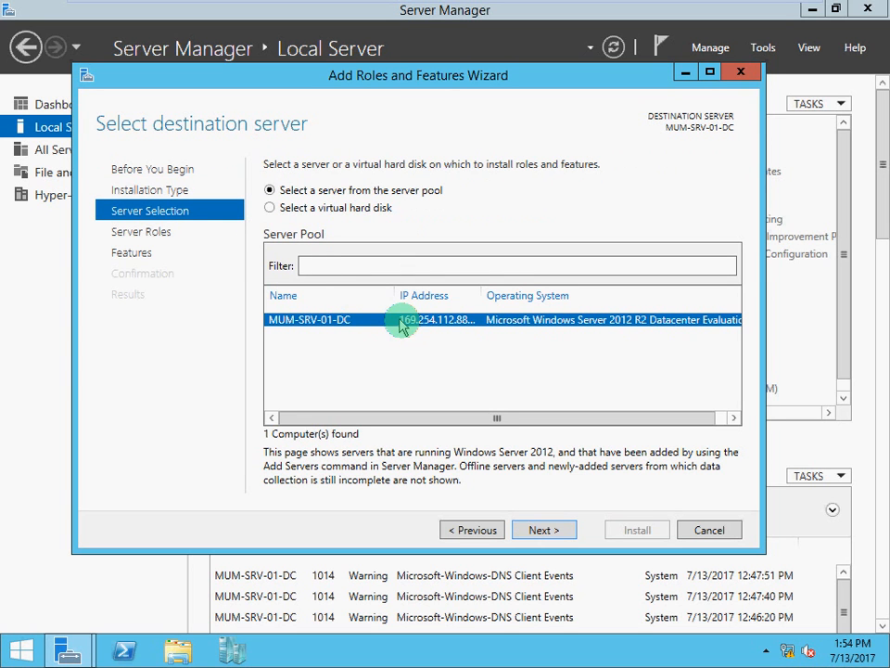
pyautogui.click(539, 530)
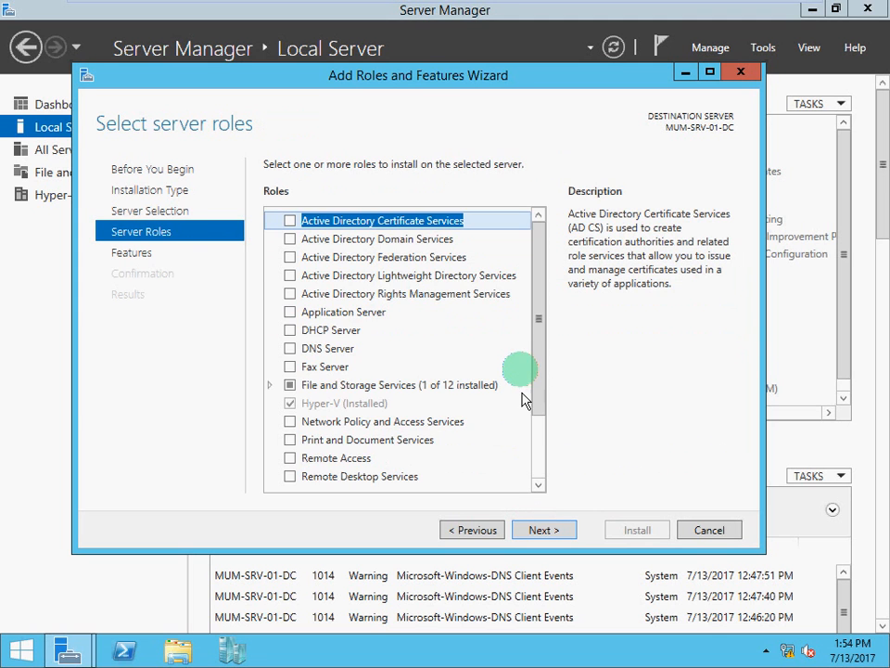
pyautogui.moveTo(532, 356); pyautogui.dragTo(521, 318)
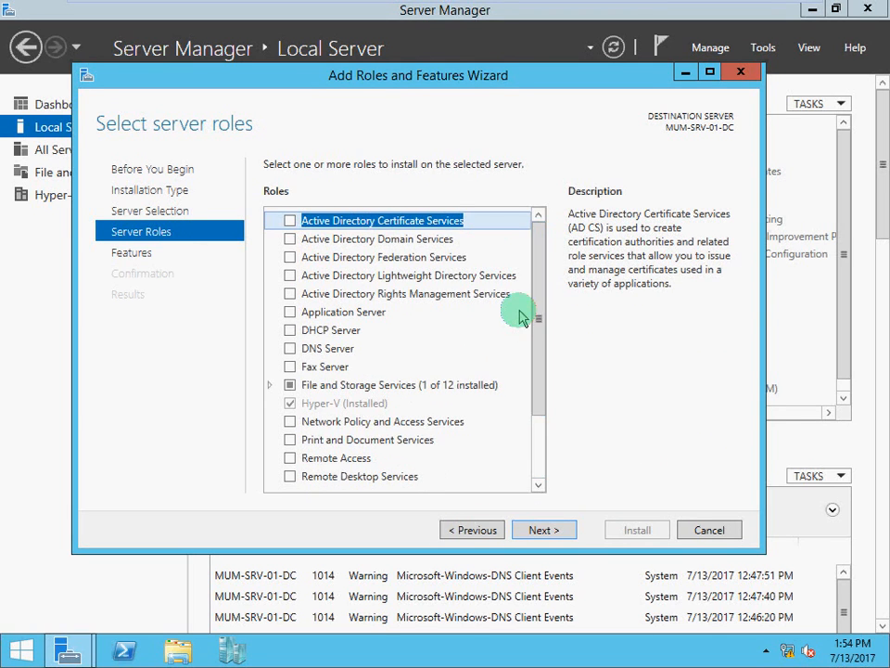
pyautogui.click(290, 242)
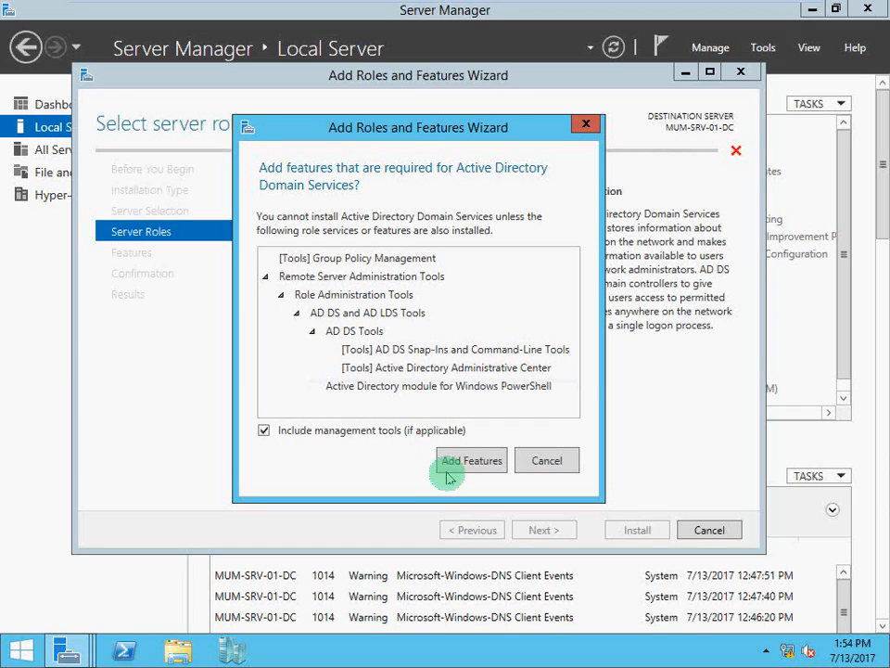
pyautogui.click(450, 473)
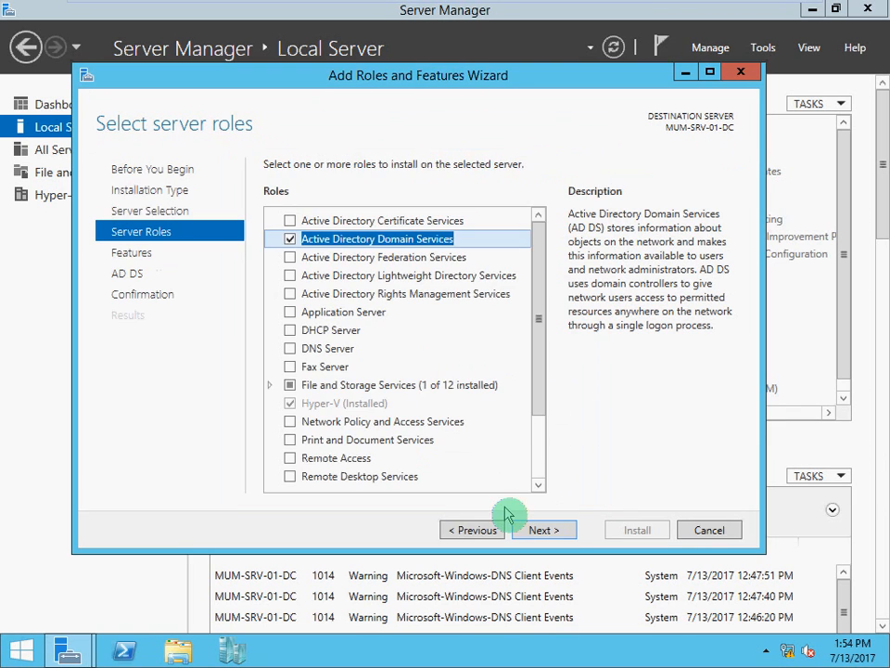
# Step: Shift the wizard aside and examine which administrative tools Server Manager offers before the role is installed
pyautogui.moveTo(473, 80); pyautogui.dragTo(383, 84)
pyautogui.click(762, 49)
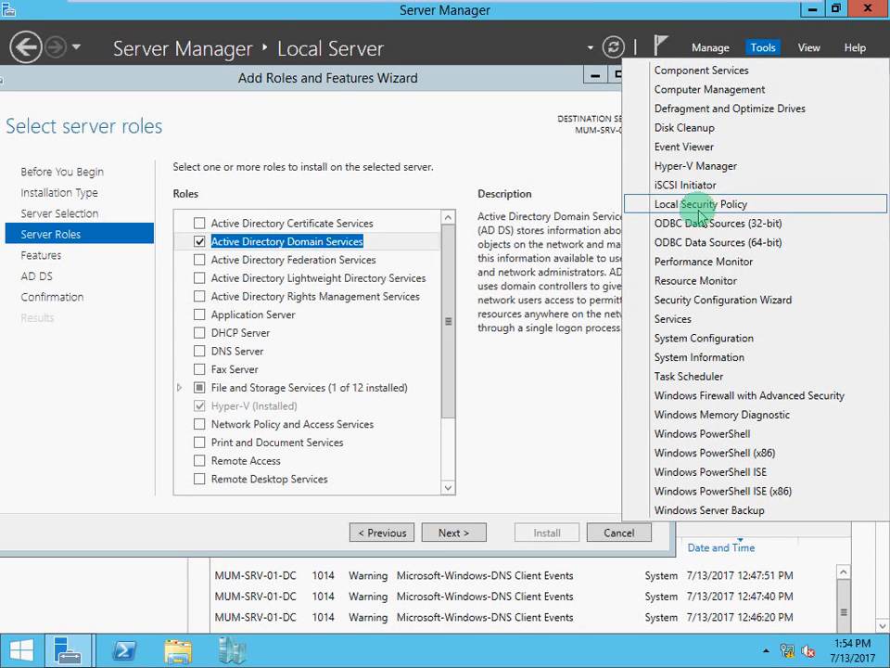
pyautogui.click(390, 95)
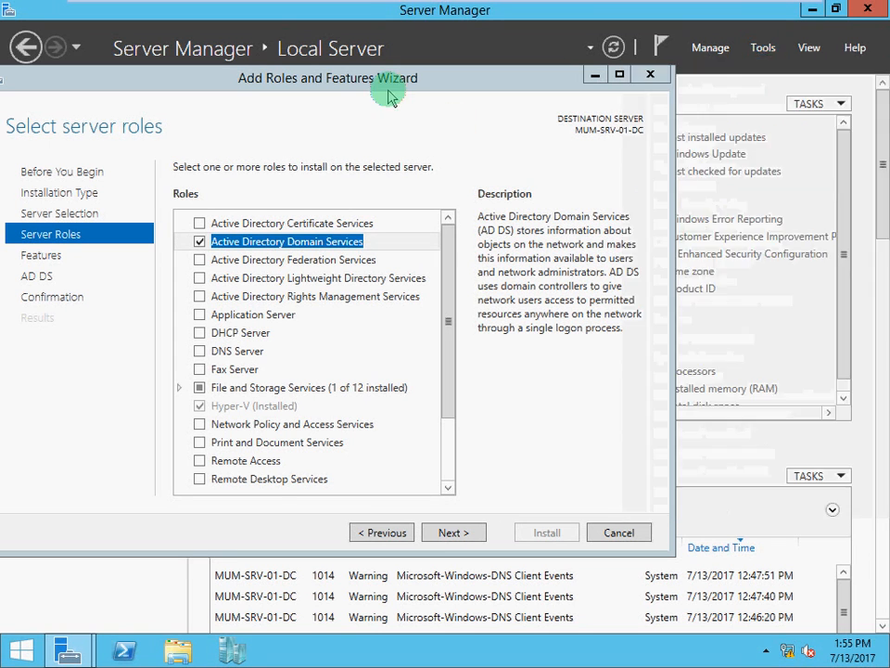
pyautogui.click(761, 49)
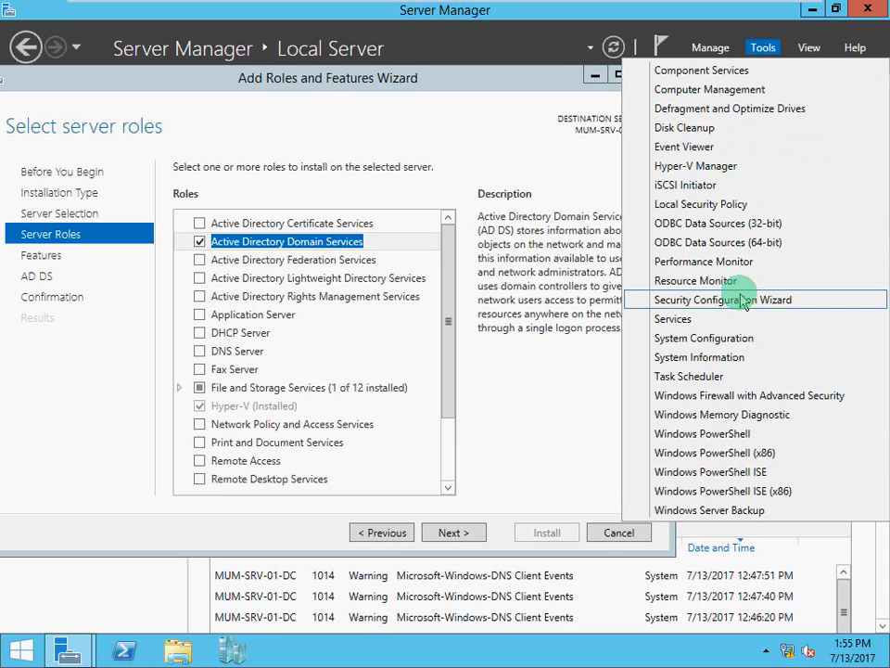
pyautogui.click(462, 141)
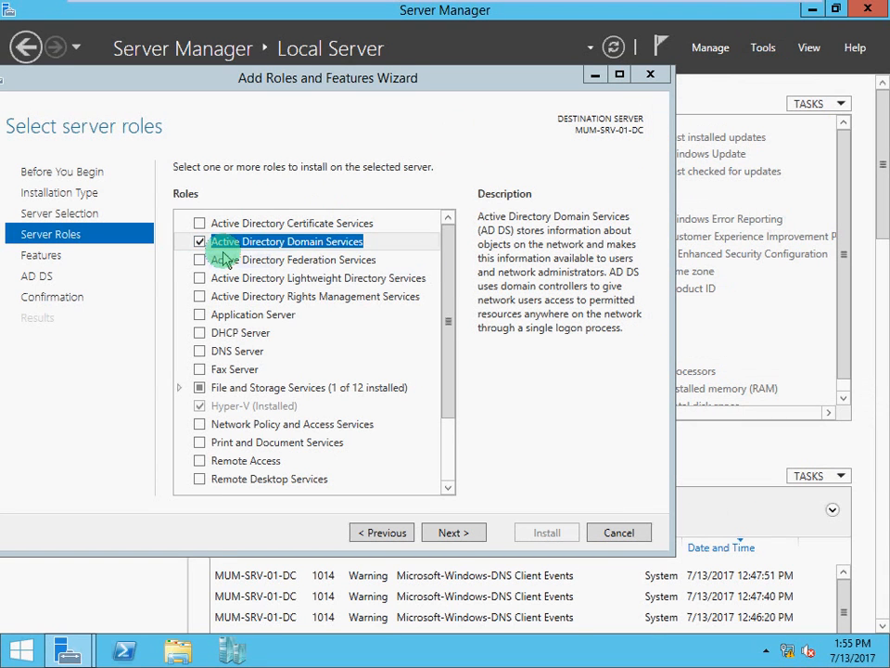
# Step: Keep the default features, allow automatic restarts of the destination server, and start installing Active Directory Domain Services
pyautogui.click(451, 534)
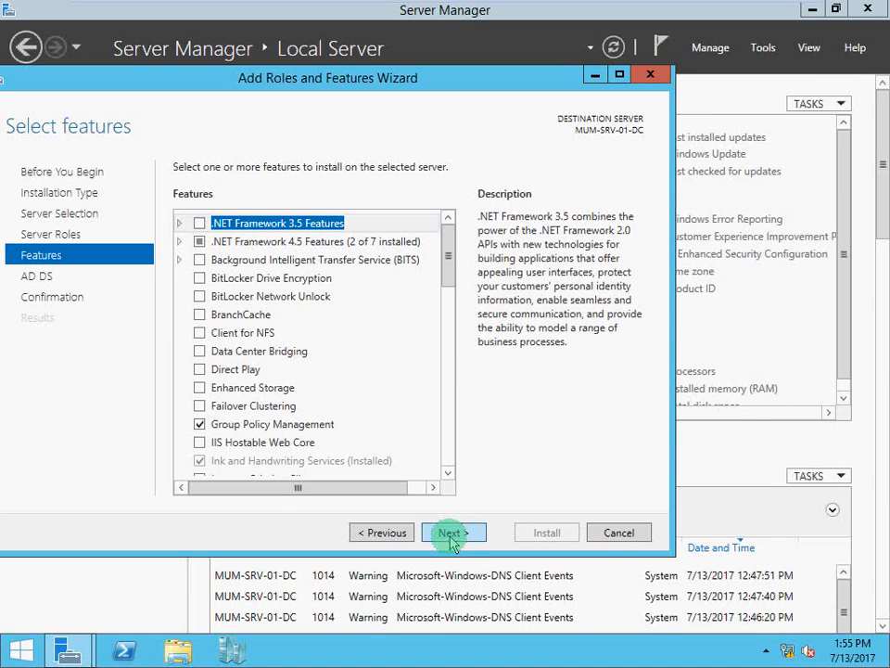
pyautogui.click(452, 534)
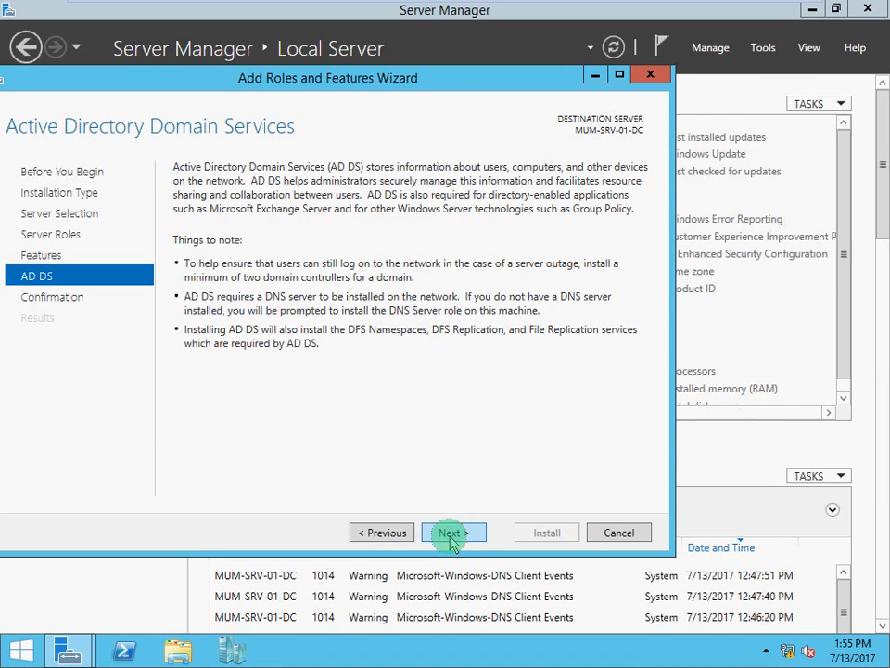
pyautogui.click(452, 536)
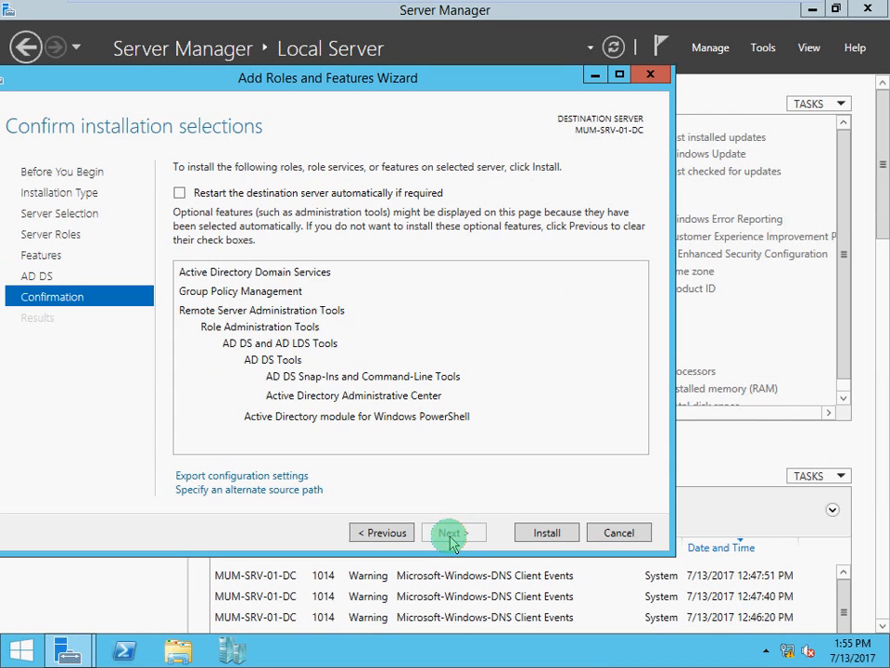
pyautogui.click(180, 194)
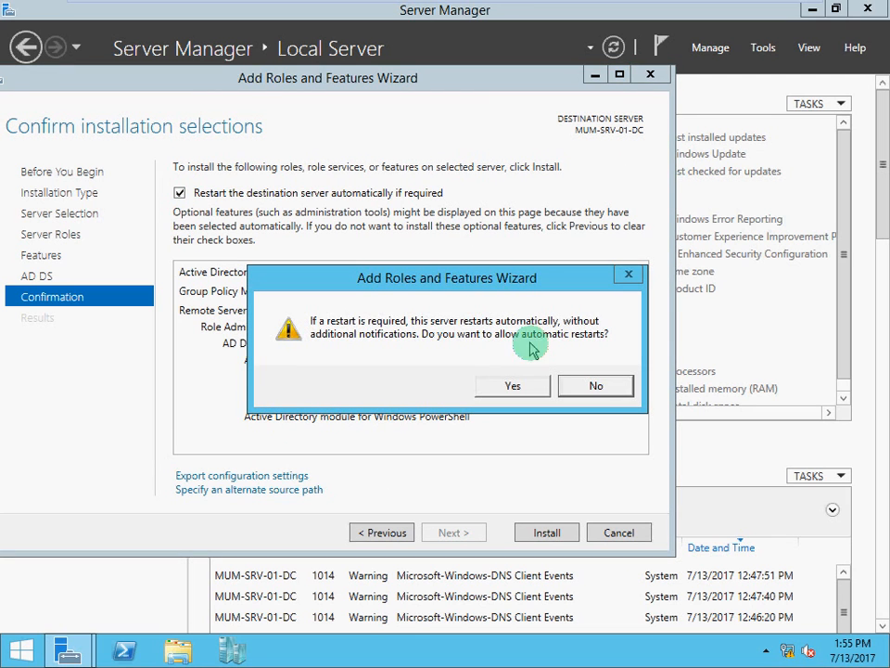
pyautogui.click(513, 382)
pyautogui.click(545, 530)
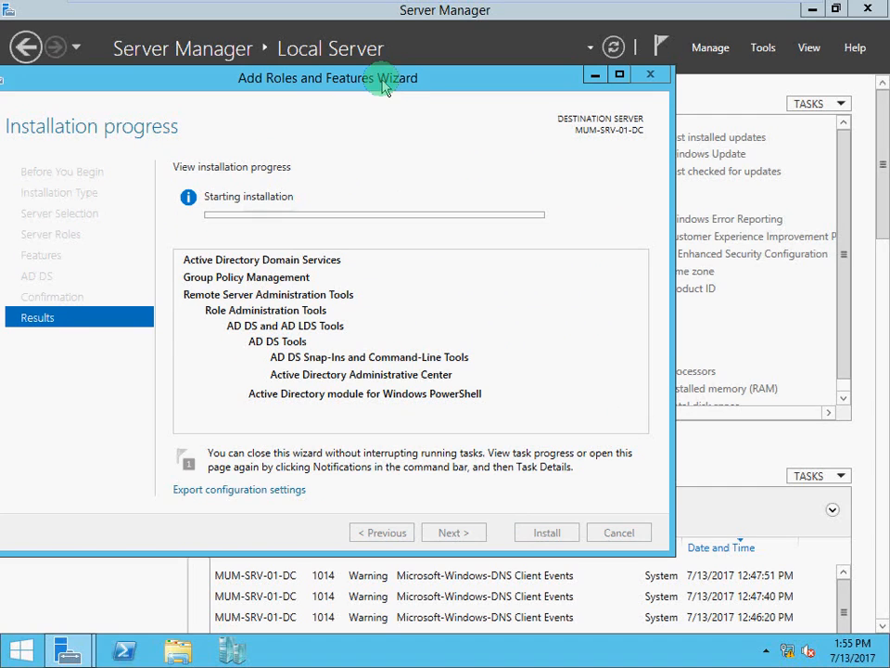
pyautogui.moveTo(382, 84); pyautogui.dragTo(473, 96)
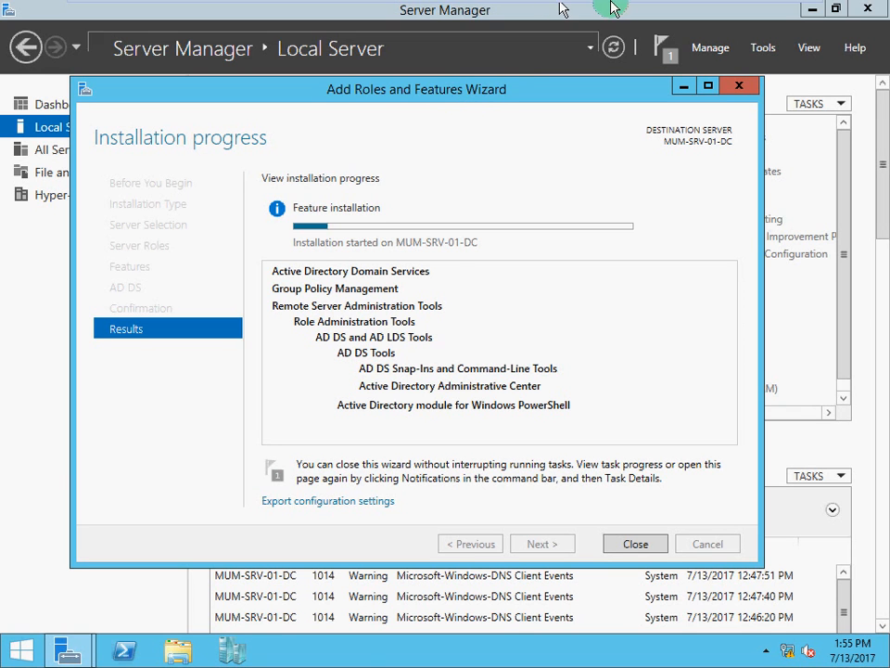
pyautogui.moveTo(620, 5)
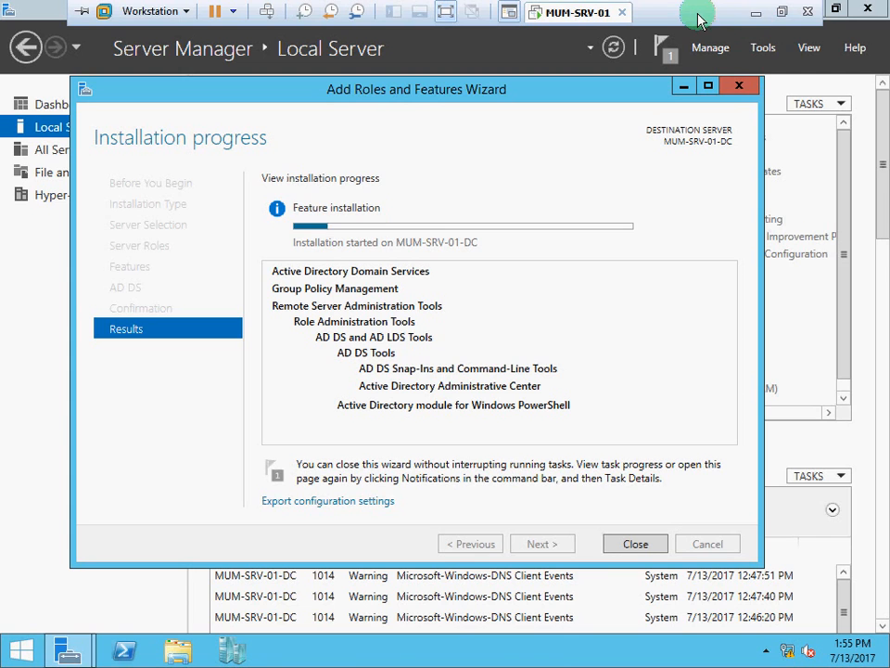
pyautogui.click(756, 17)
pyautogui.click(454, 651)
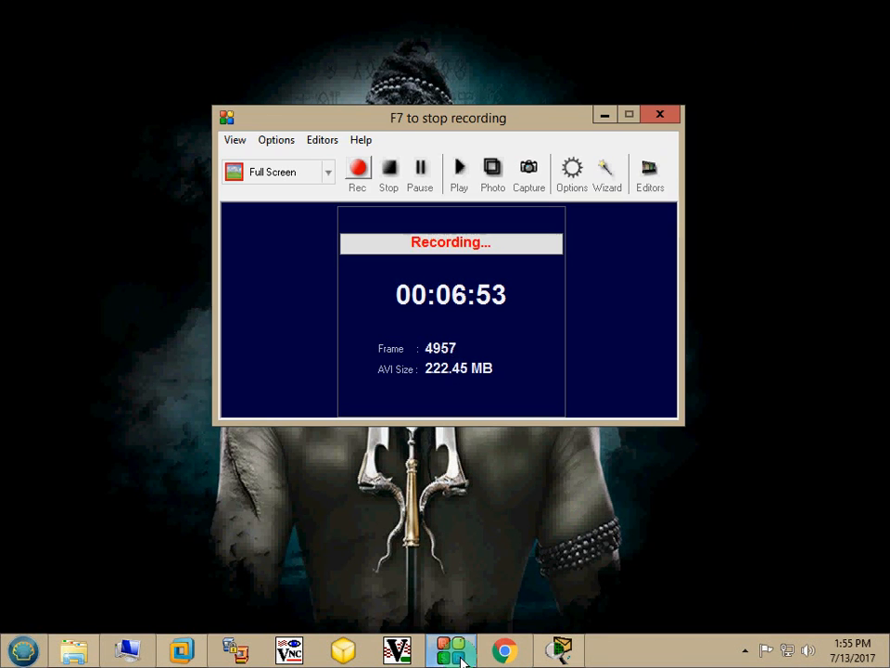
pyautogui.click(461, 657)
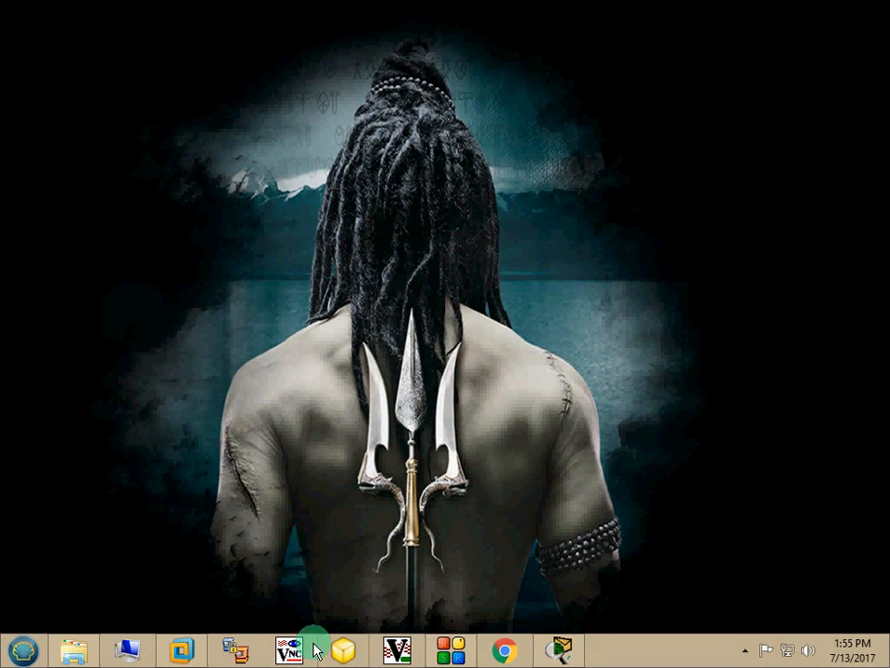
pyautogui.click(197, 653)
pyautogui.moveTo(673, 5)
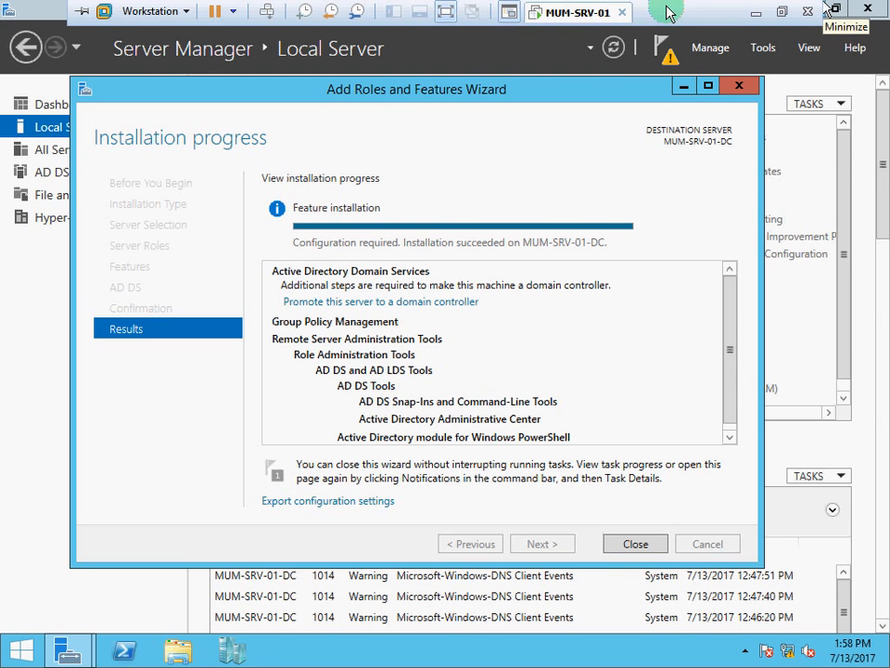
pyautogui.click(755, 13)
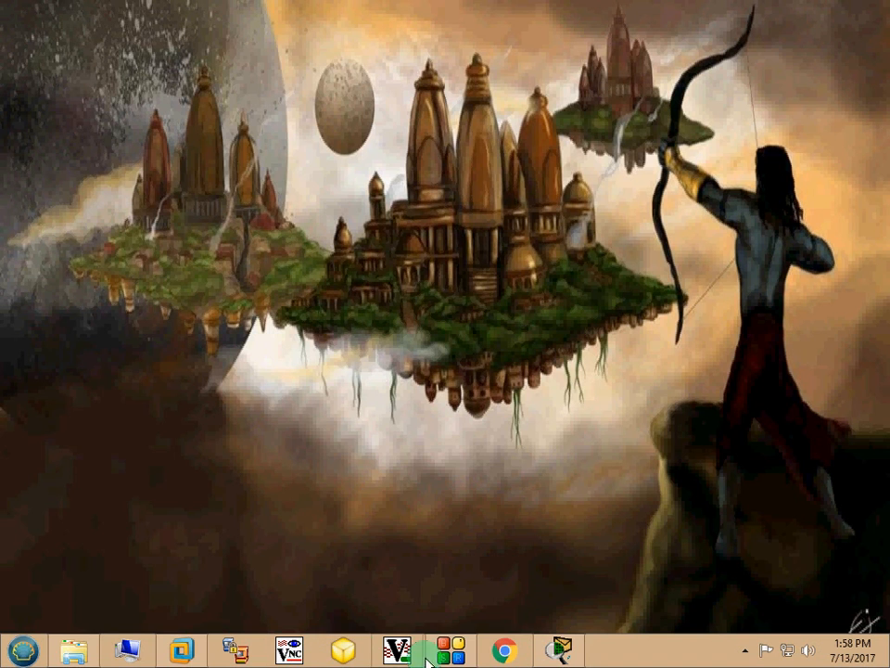
pyautogui.click(182, 649)
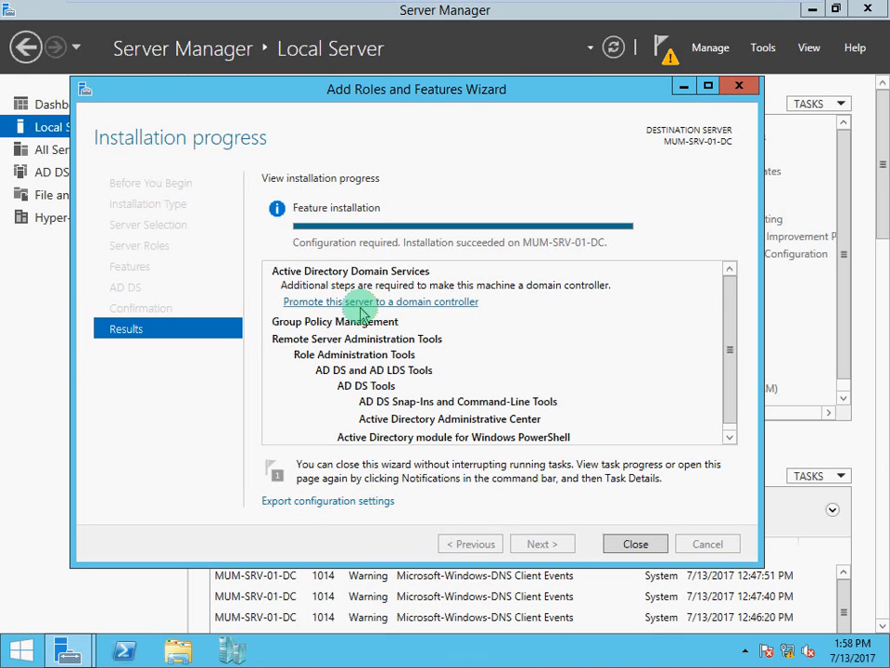
pyautogui.click(369, 306)
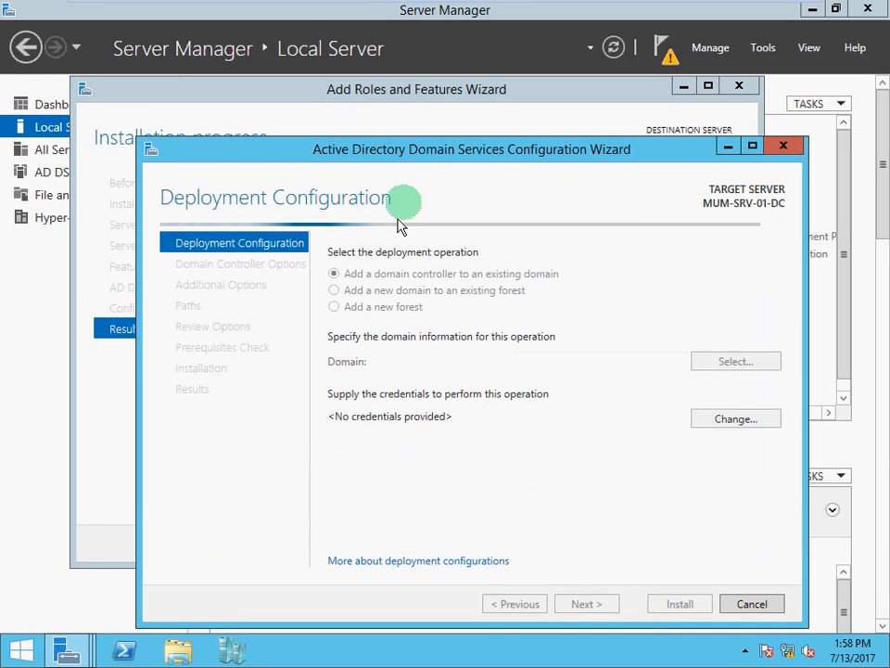
pyautogui.moveTo(410, 161); pyautogui.dragTo(398, 122)
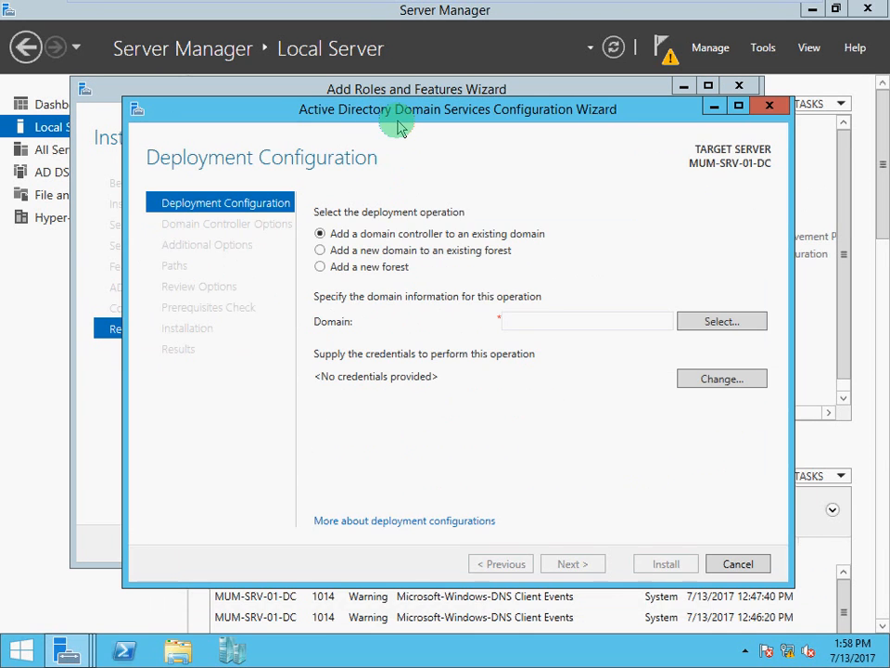
pyautogui.click(732, 563)
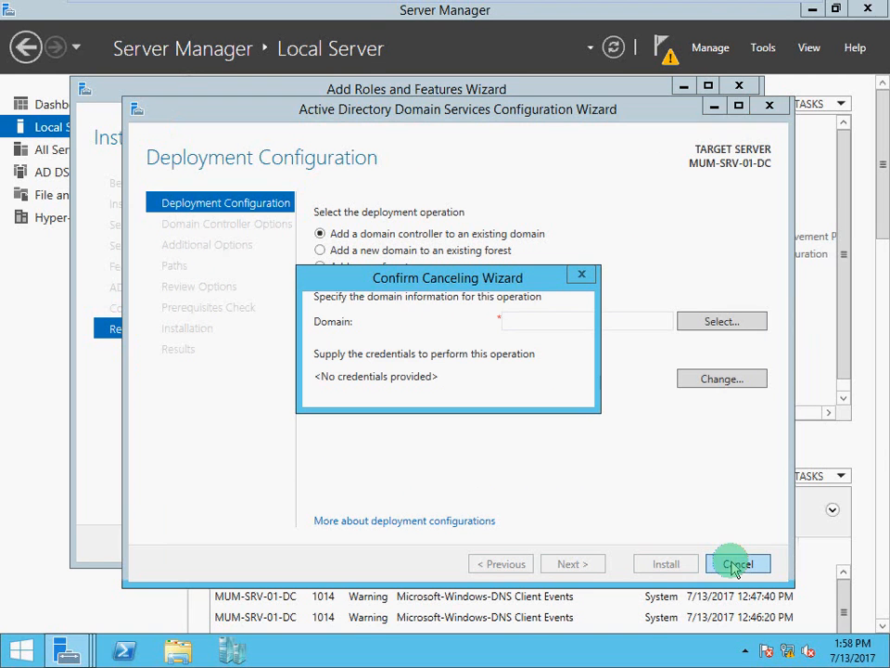
pyautogui.click(499, 385)
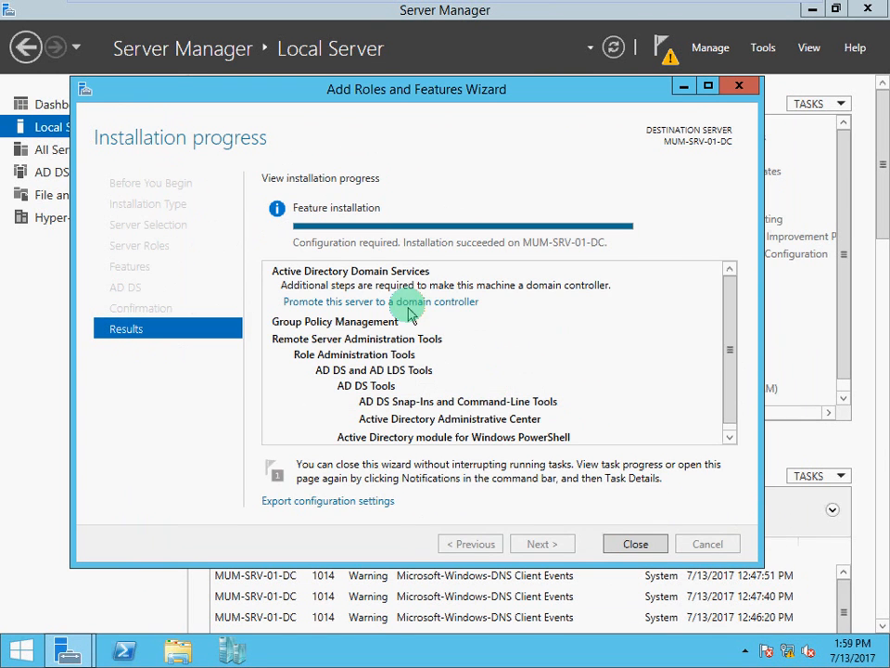
# Step: Close the roles wizard and start promoting the server to a domain controller from the AD DS page's post-deployment configuration task
pyautogui.click(624, 545)
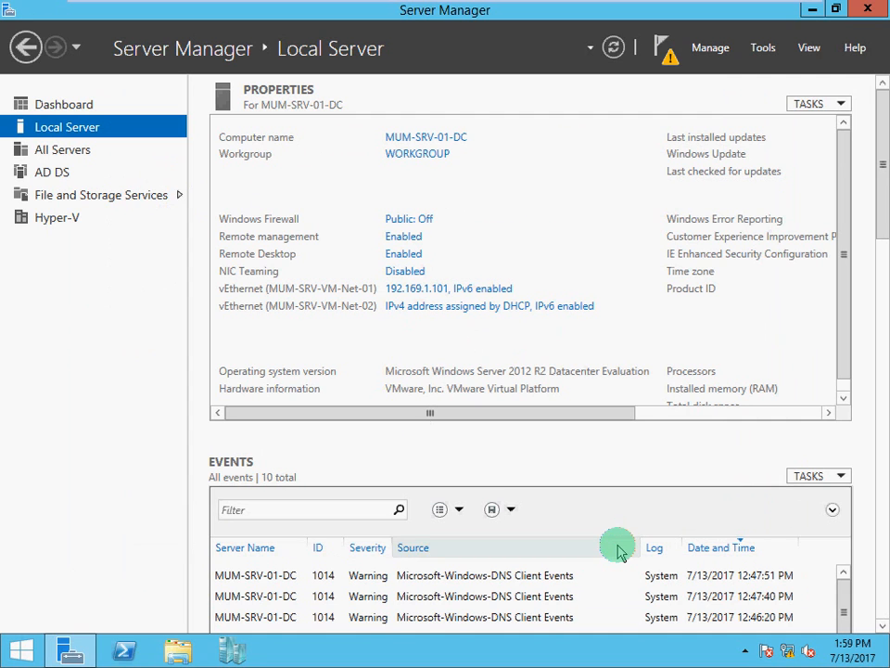
pyautogui.click(669, 58)
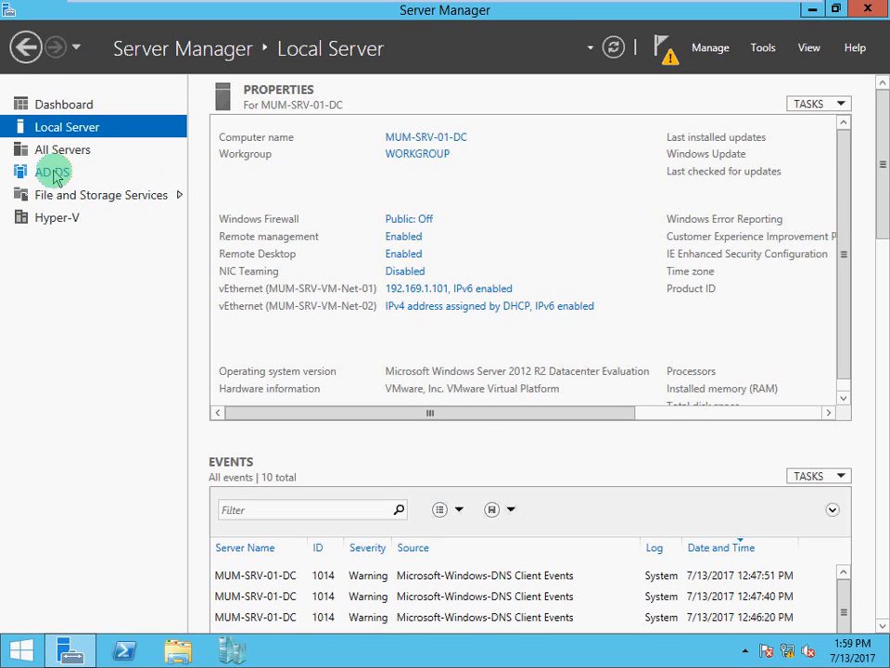
pyautogui.click(53, 172)
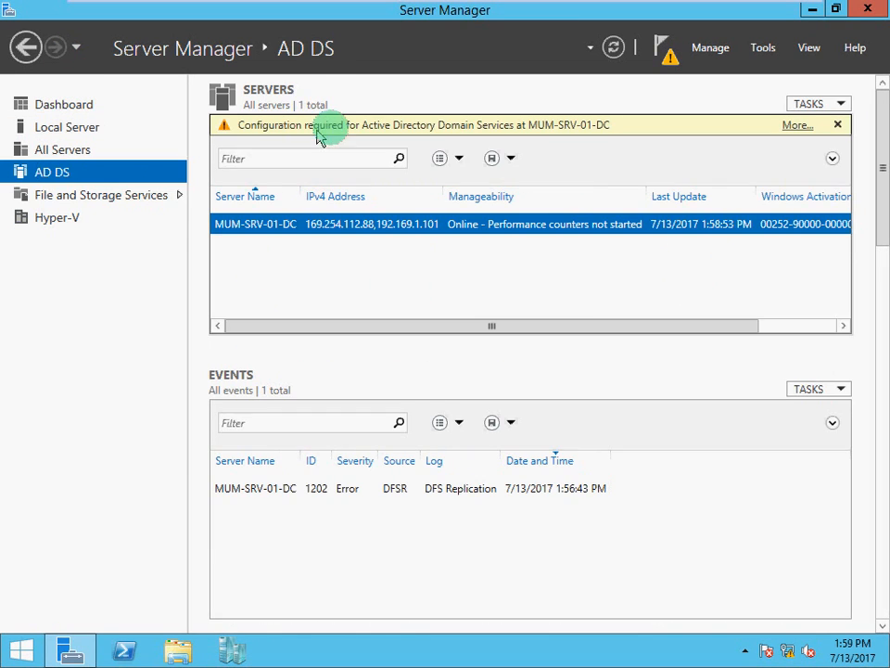
pyautogui.click(799, 126)
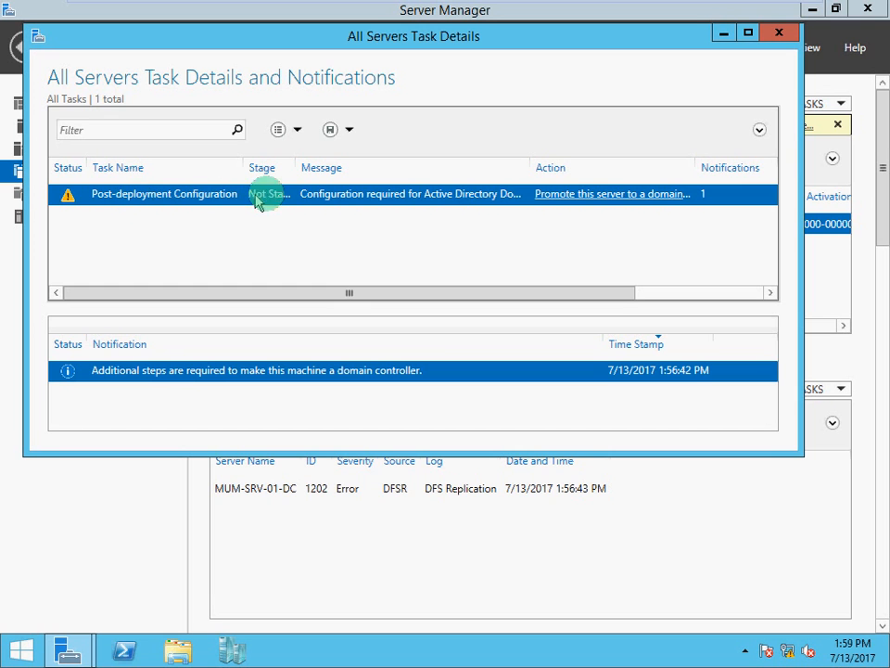
pyautogui.click(610, 196)
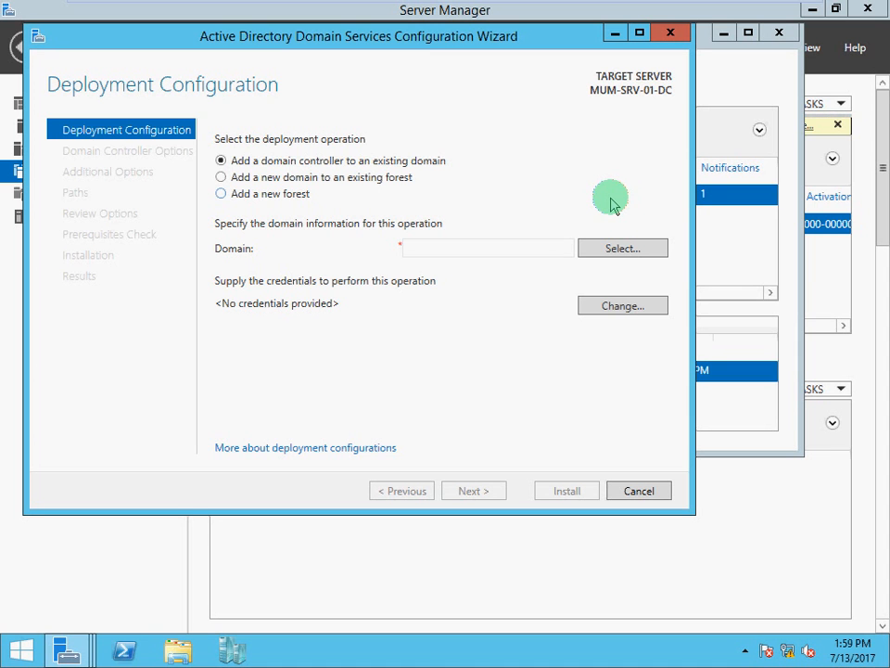
# Step: Set the promotion wizard aside, close the task details, examine the administrative tools Server Manager offers, and return to the wizard
pyautogui.click(613, 34)
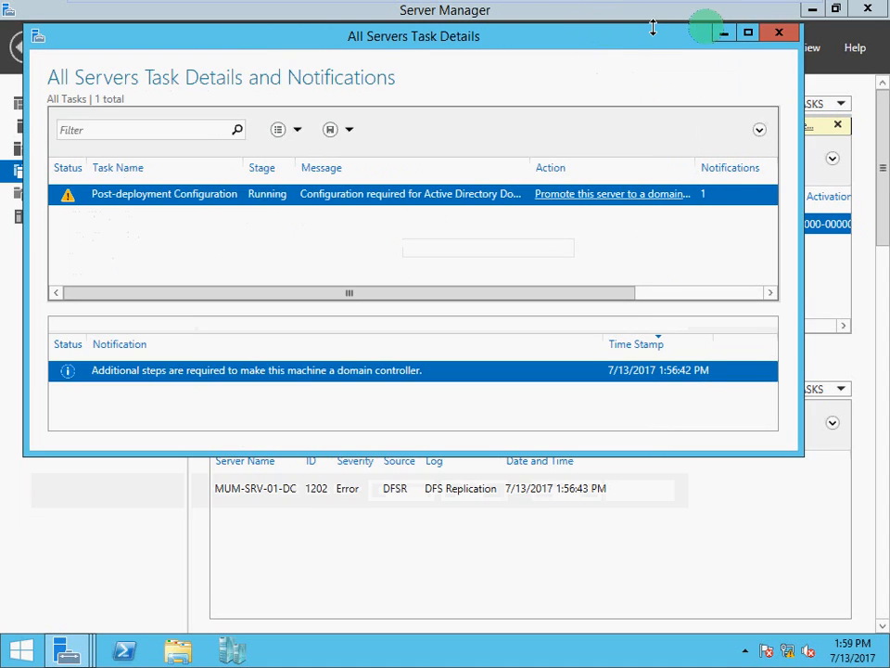
pyautogui.click(779, 33)
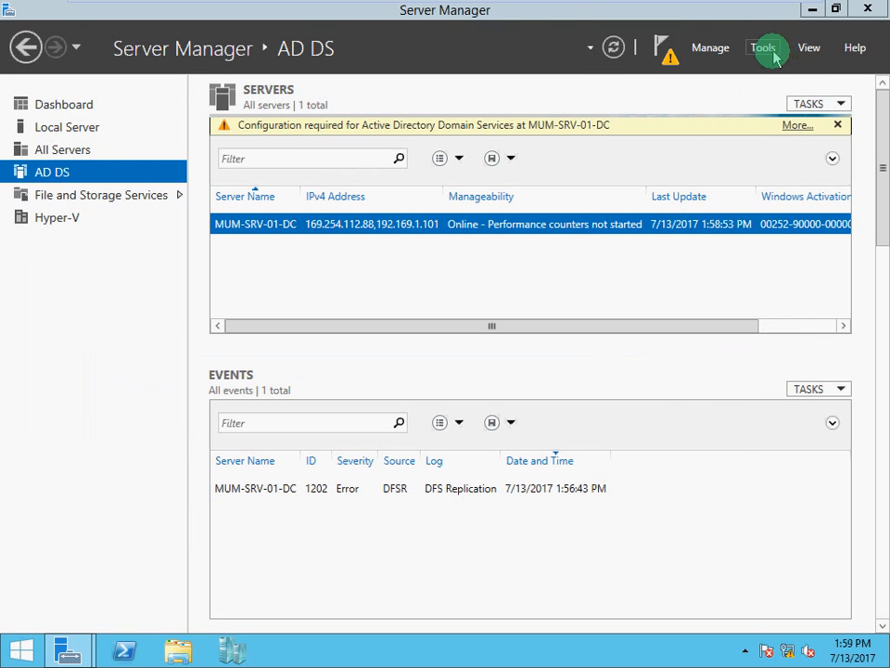
pyautogui.click(763, 47)
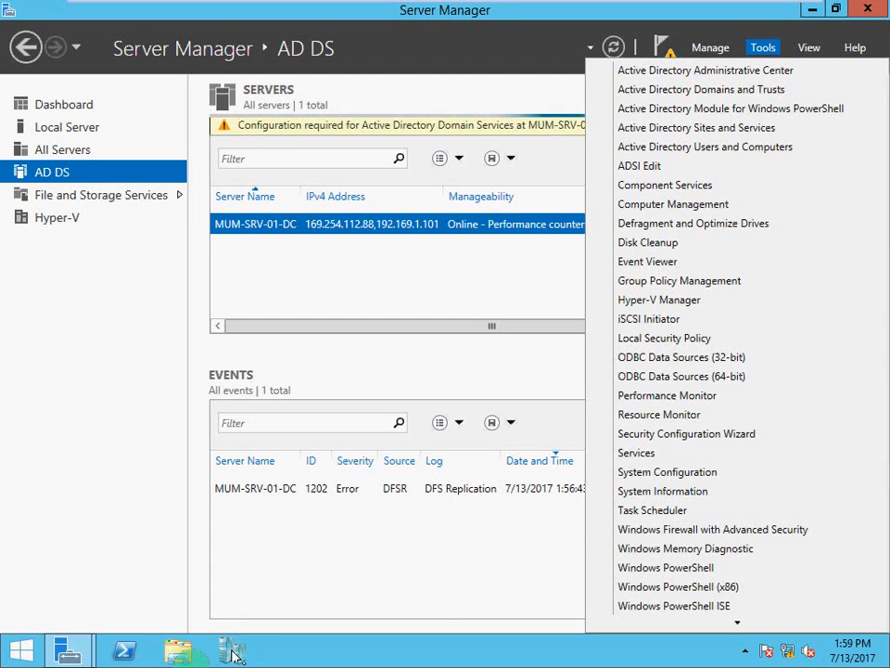
pyautogui.click(68, 651)
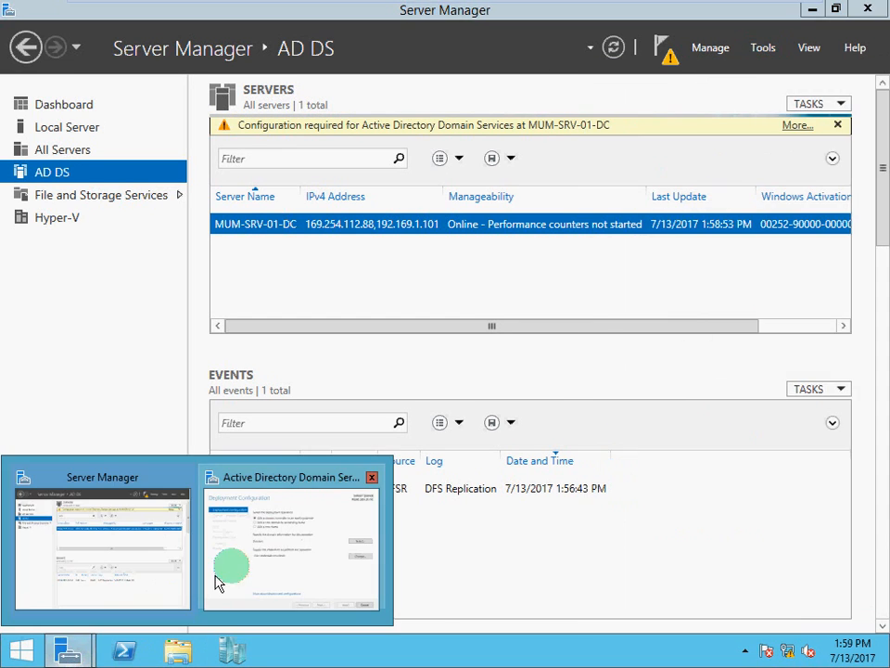
pyautogui.click(264, 560)
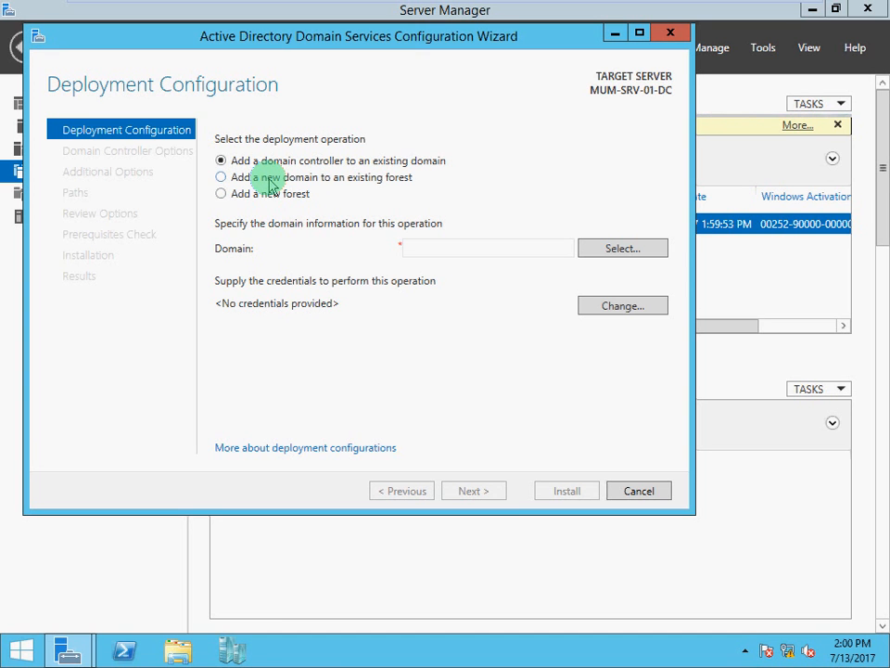
# Step: Choose to add a new forest with the root domain name crypton.local and continue to the domain controller options
pyautogui.click(267, 203)
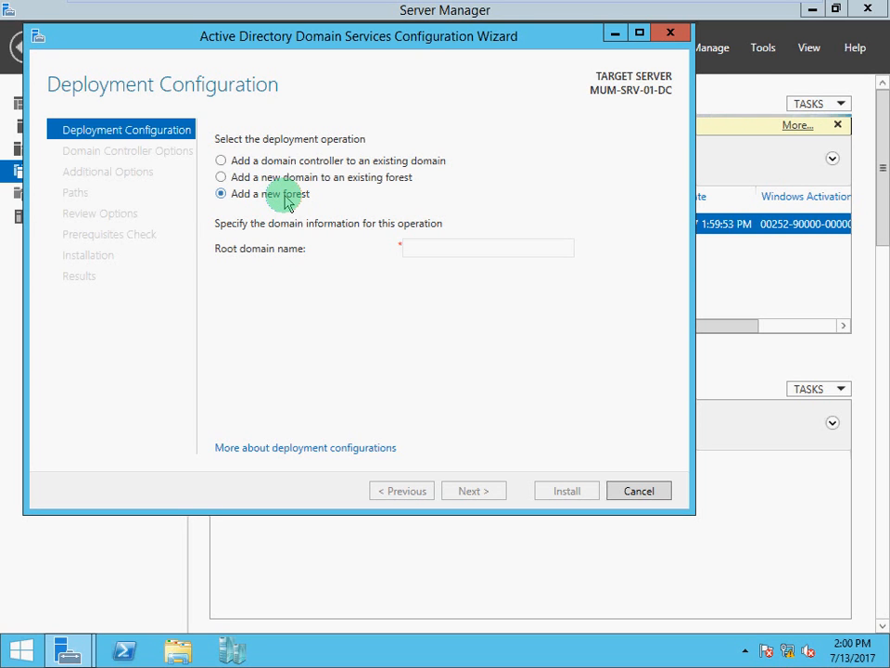
pyautogui.click(447, 246)
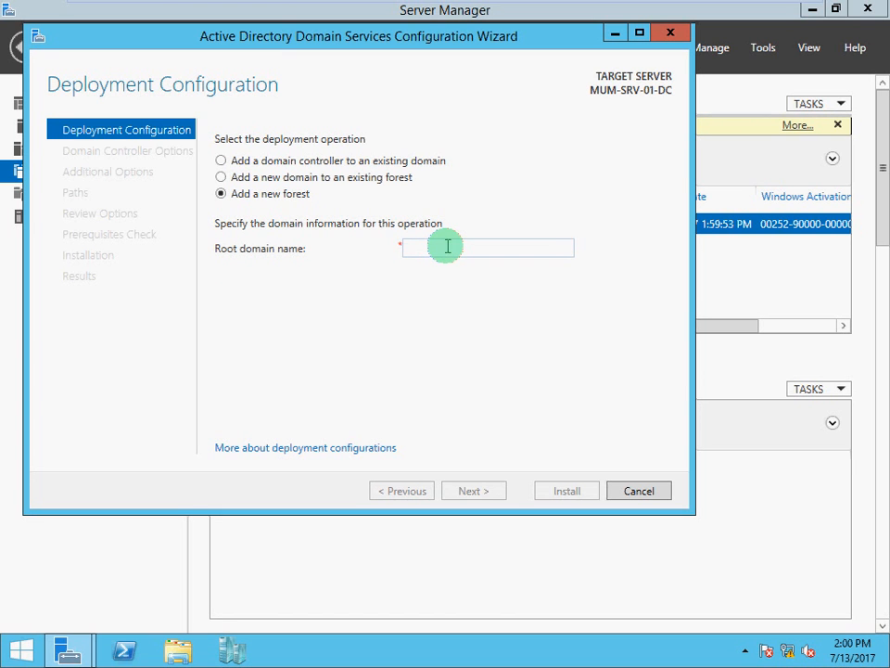
pyautogui.write('crypton.local')
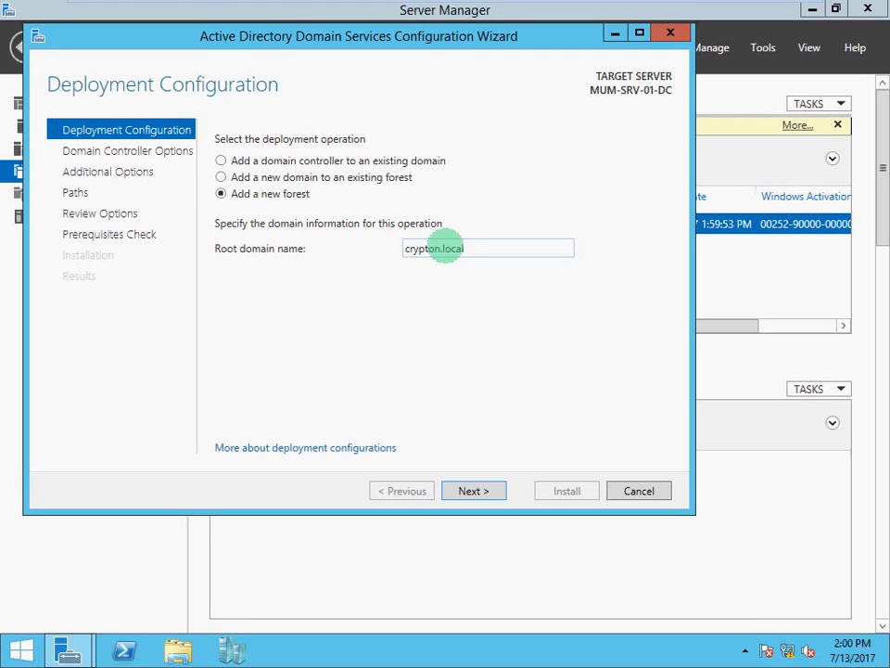
pyautogui.click(482, 492)
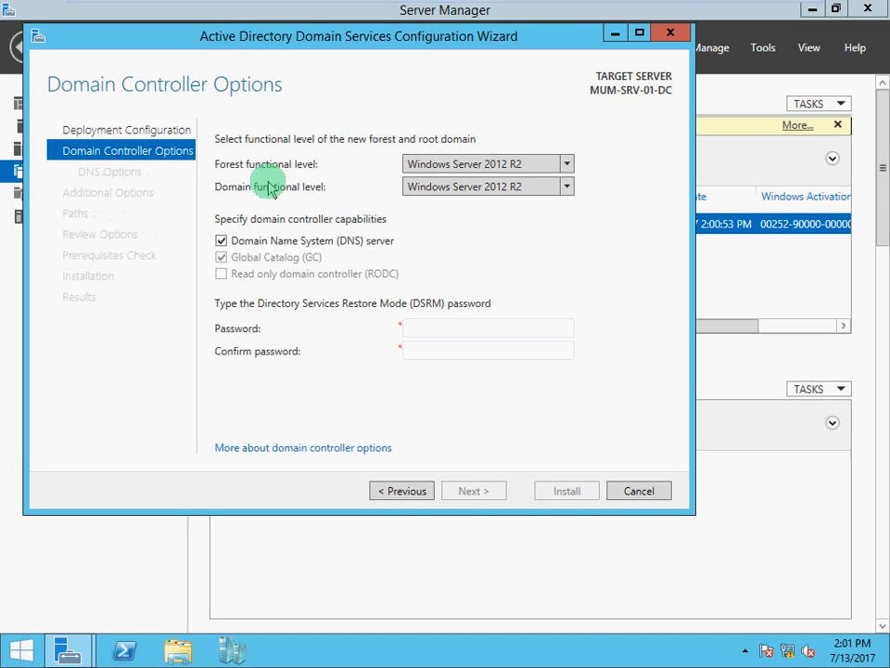
# Step: Review the functional level choices and keep Windows Server 2012 R2 for both the forest and the domain
pyautogui.click(561, 164)
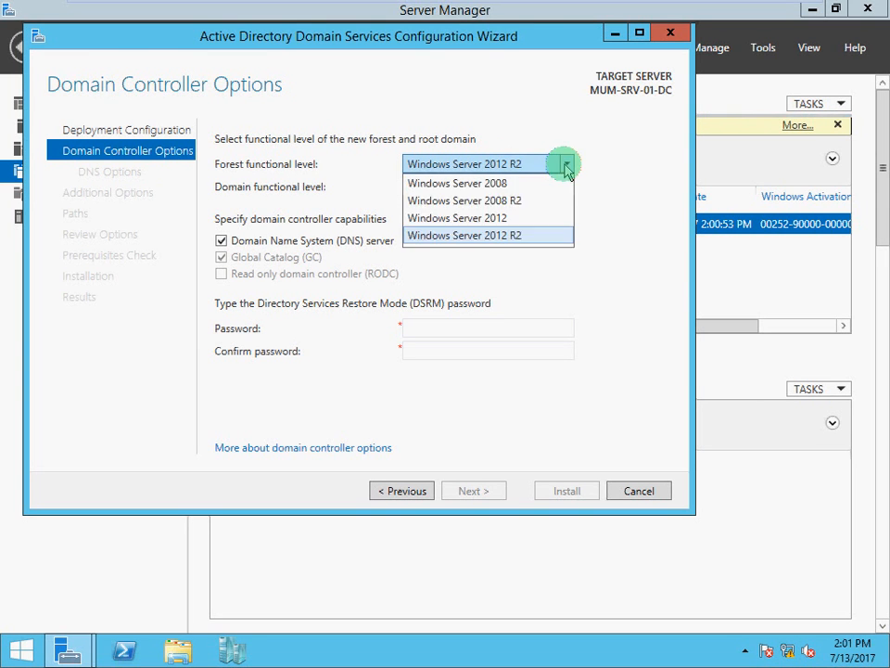
pyautogui.click(515, 238)
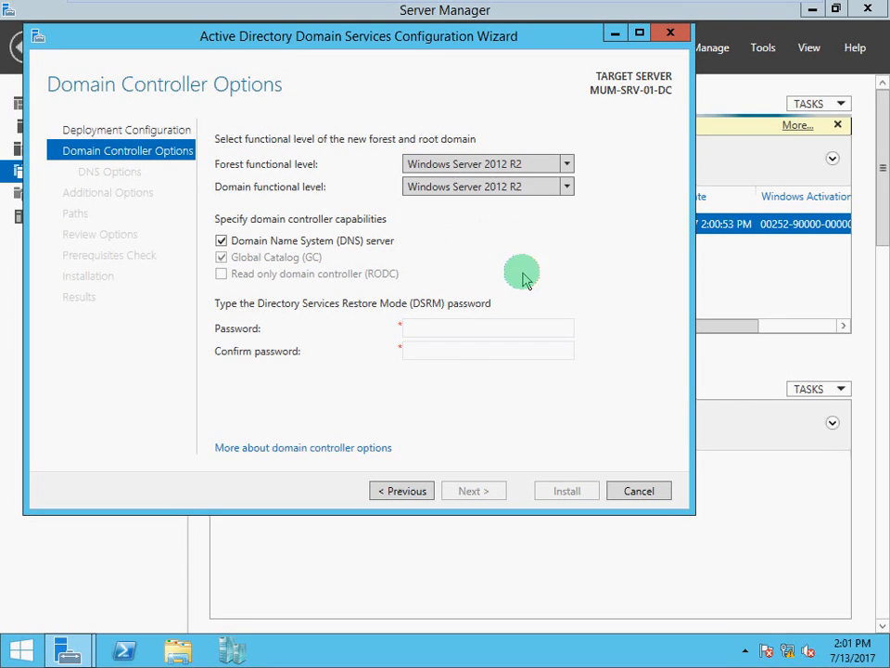
pyautogui.click(525, 189)
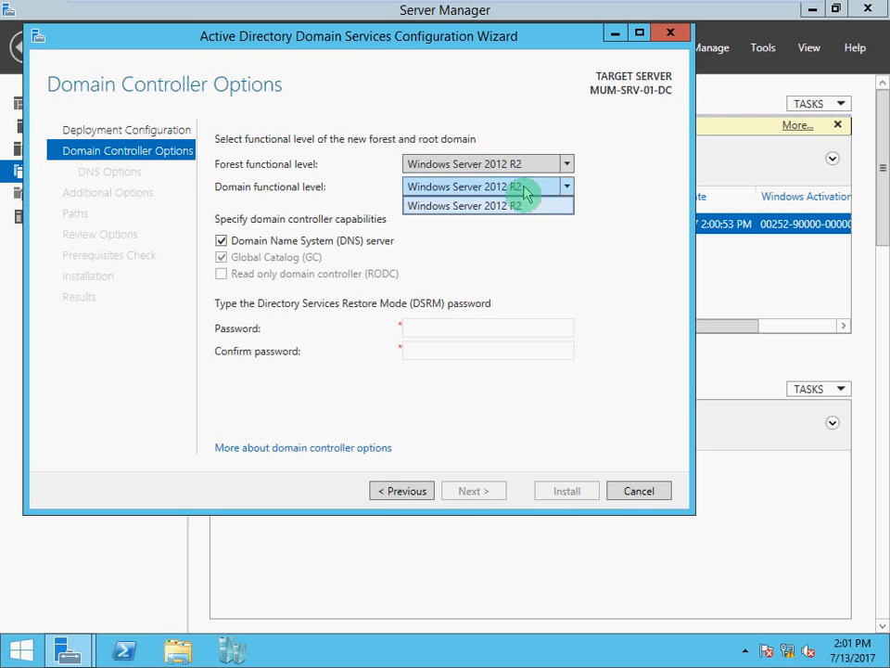
pyautogui.click(528, 243)
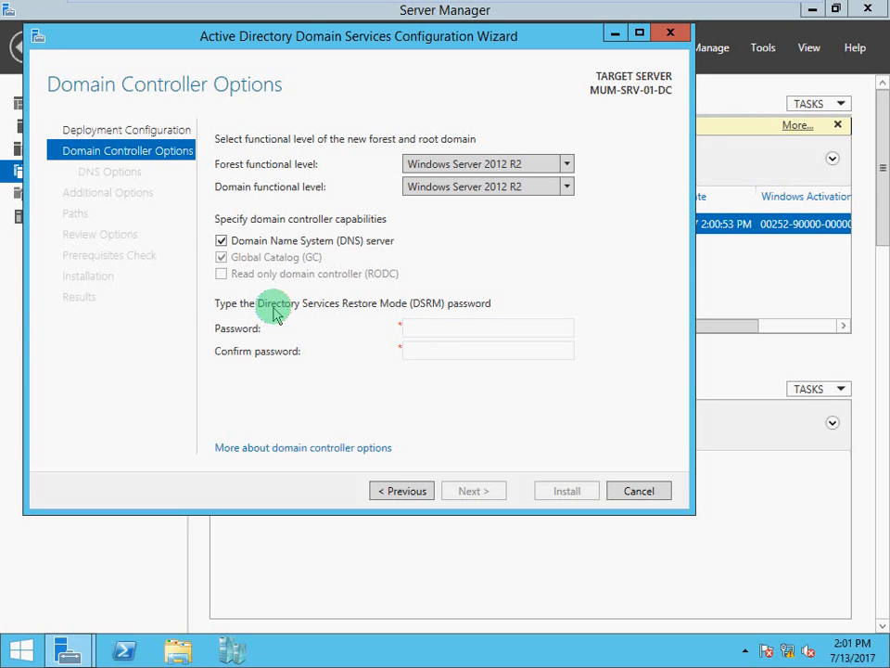
# Step: Enter and confirm the Directory Services Restore Mode password, and proceed past the DNS options to the additional options without creating a delegation
pyautogui.click(425, 328)
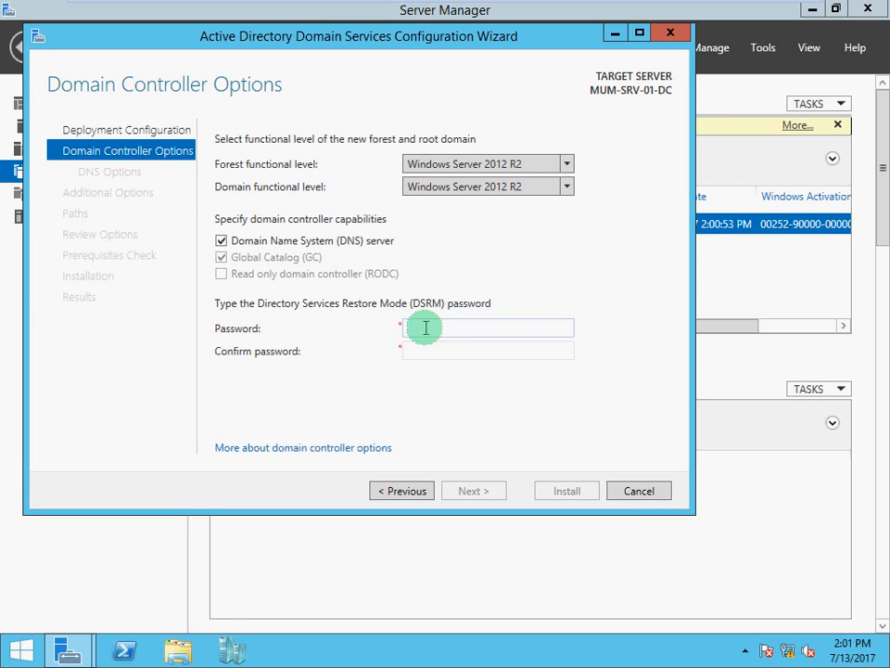
pyautogui.write('****')
pyautogui.press('Tab')
pyautogui.write('****')
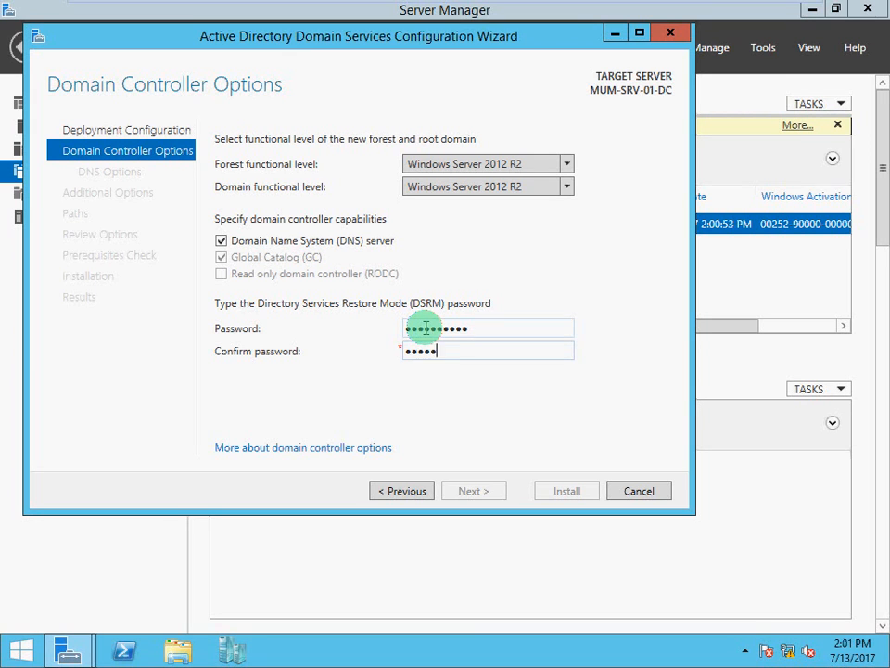
pyautogui.write('******')
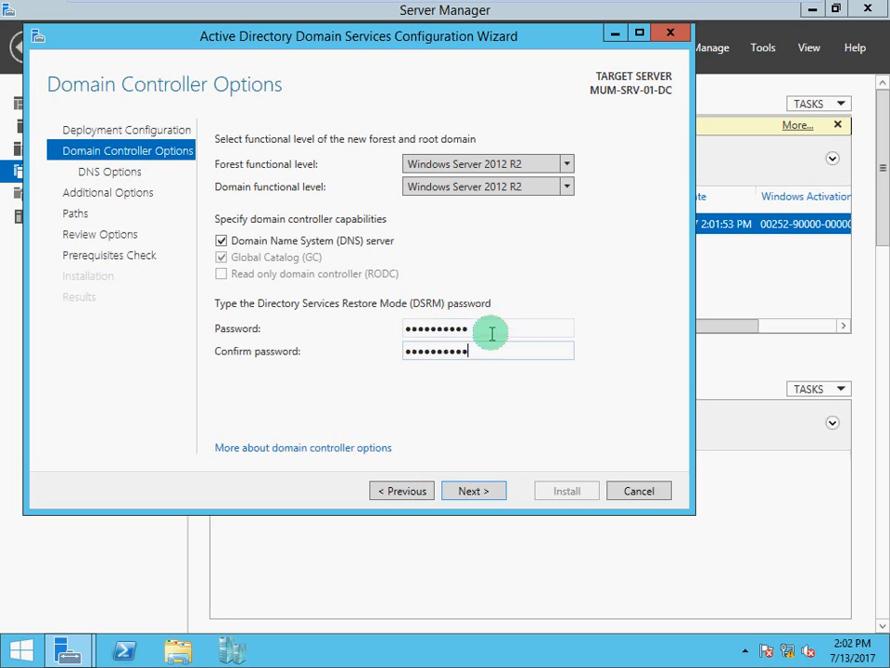
pyautogui.moveTo(490, 331); pyautogui.dragTo(413, 328)
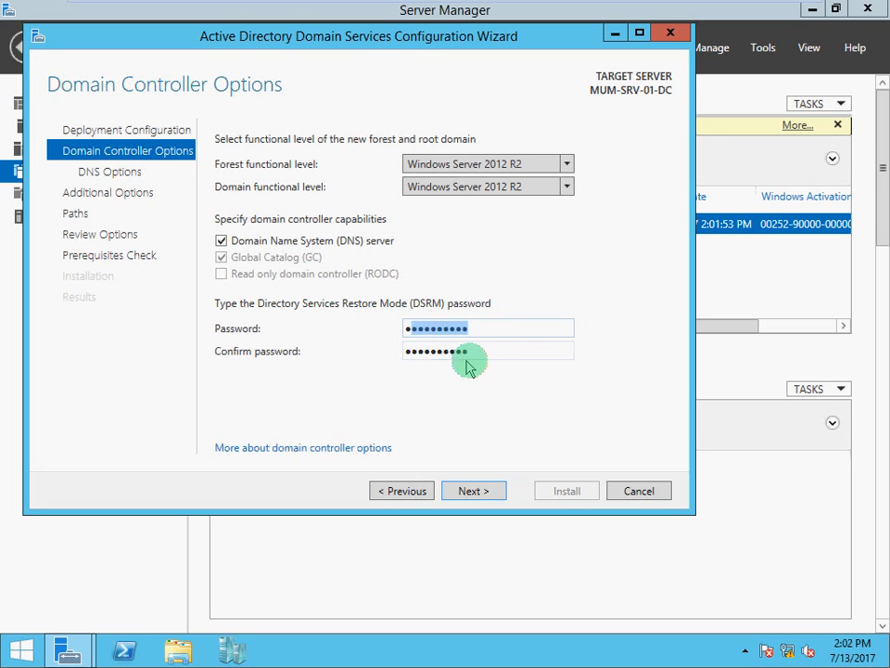
pyautogui.moveTo(468, 364); pyautogui.dragTo(410, 344)
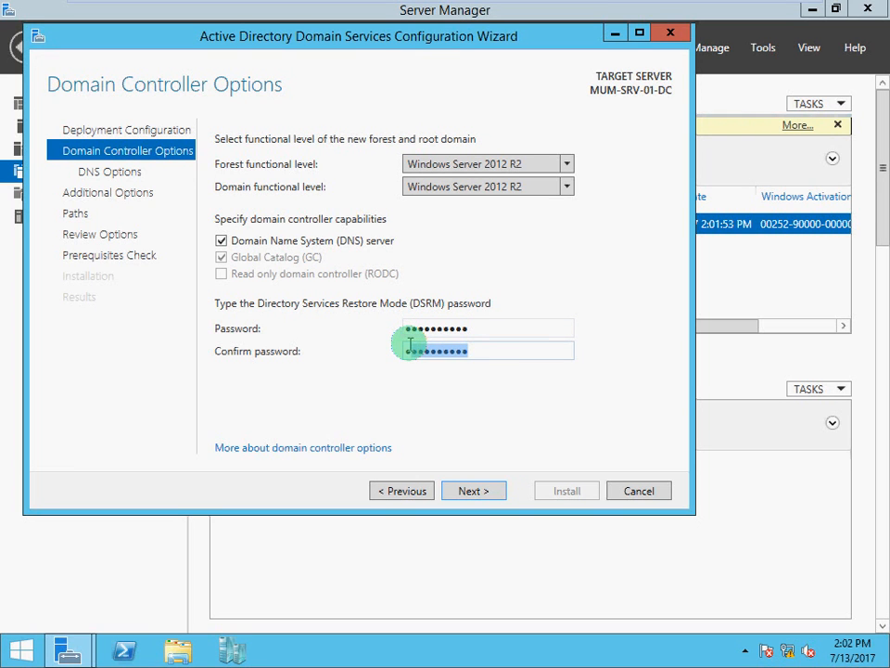
pyautogui.click(478, 497)
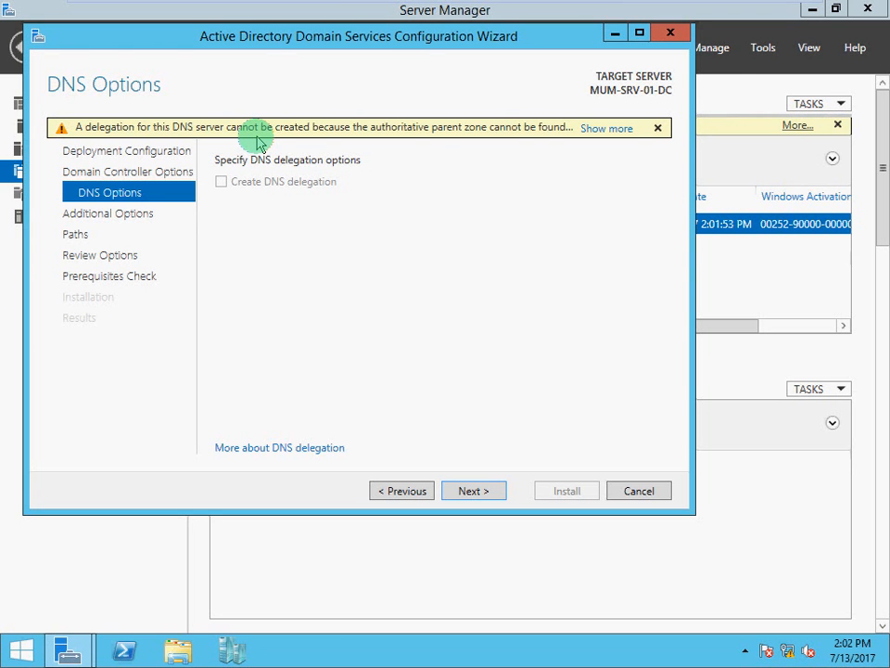
pyautogui.click(471, 491)
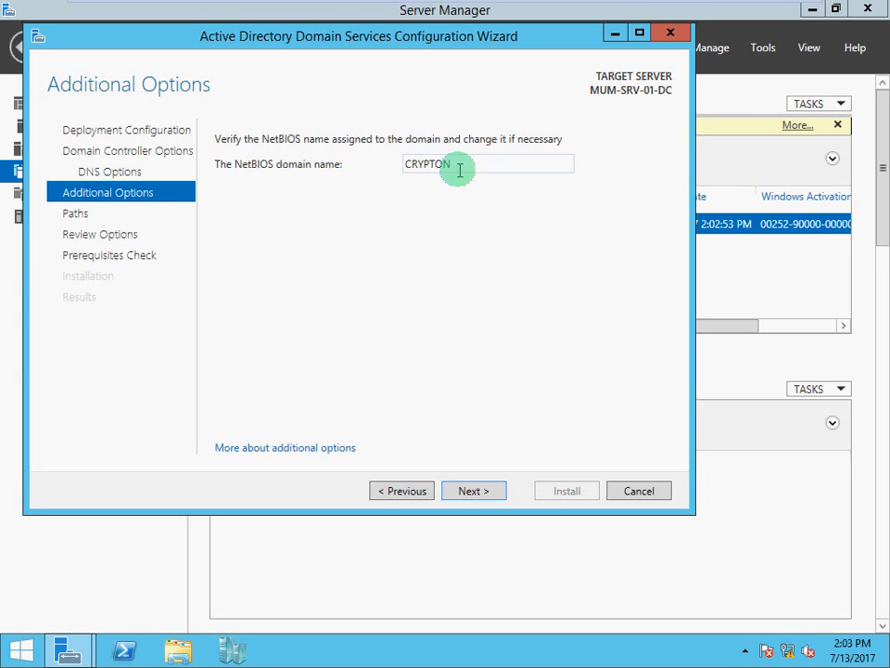
# Step: Keep CRYPTON as the NetBIOS domain name and continue to the AD DS paths
pyautogui.click(478, 491)
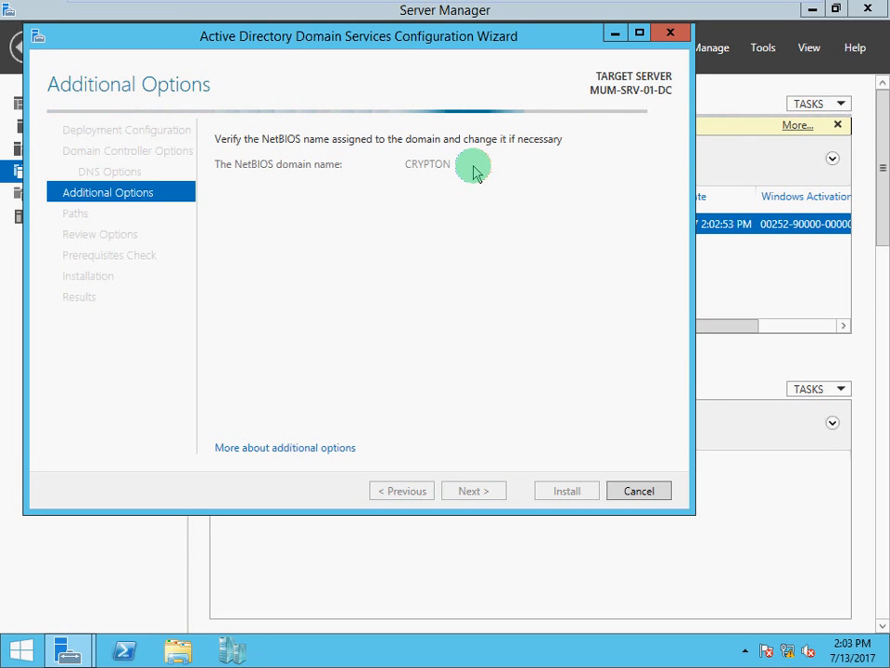
pyautogui.press('Return')
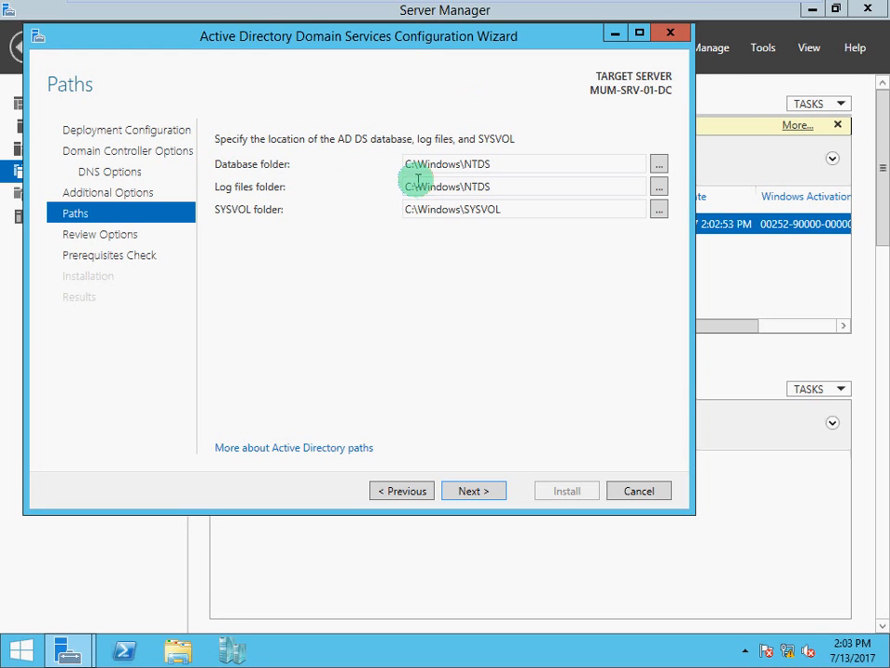
# Step: Examine the folder locations for the AD DS database, log files and SYSVOL
pyautogui.doubleClick(463, 164)
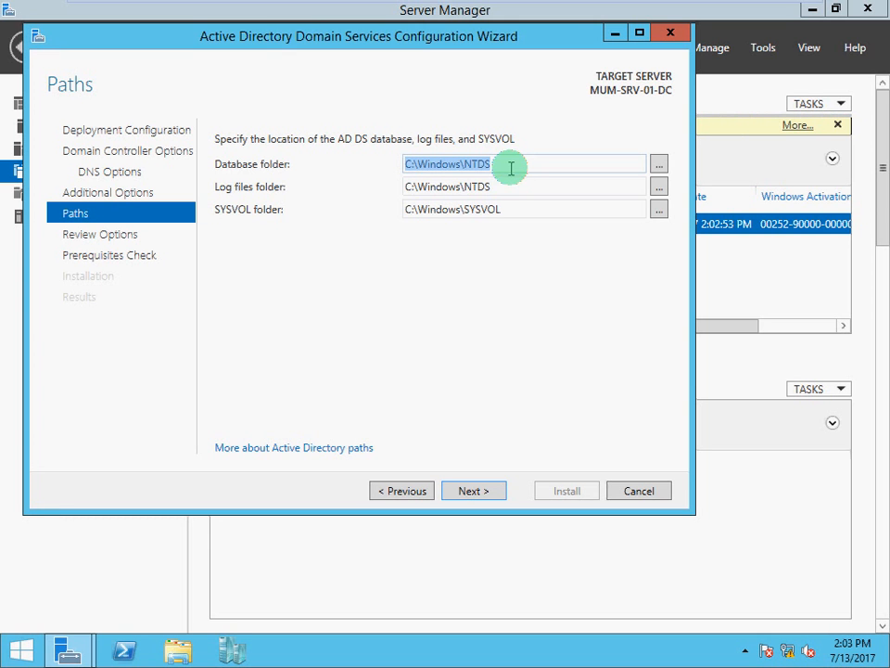
pyautogui.moveTo(511, 168); pyautogui.dragTo(460, 160)
pyautogui.click(502, 167)
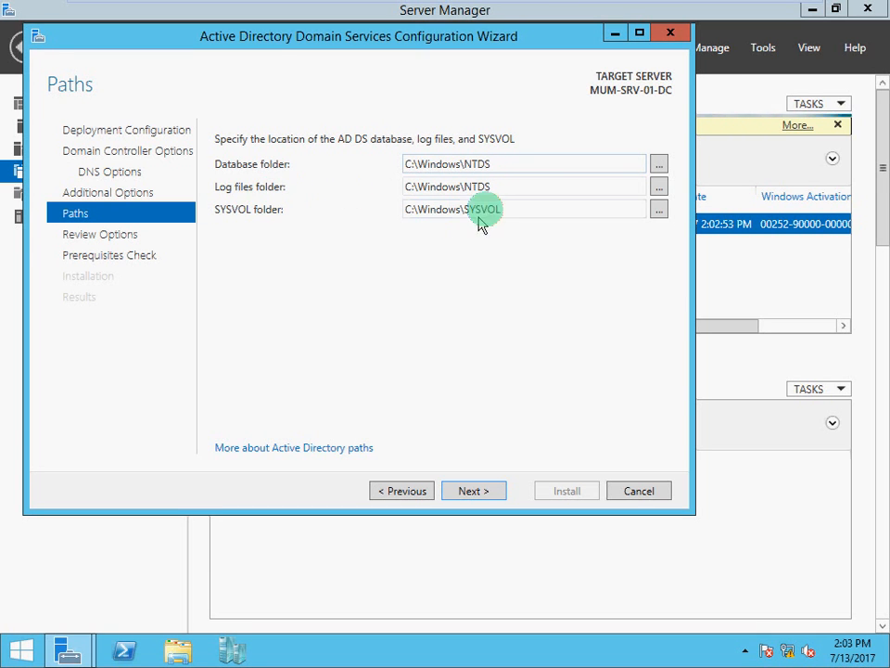
pyautogui.doubleClick(484, 187)
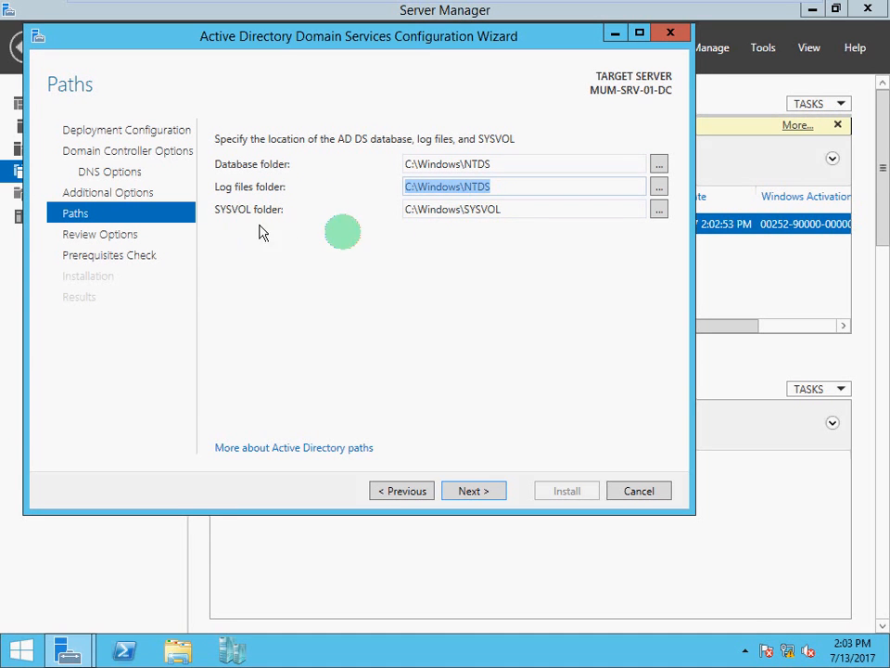
pyautogui.doubleClick(483, 213)
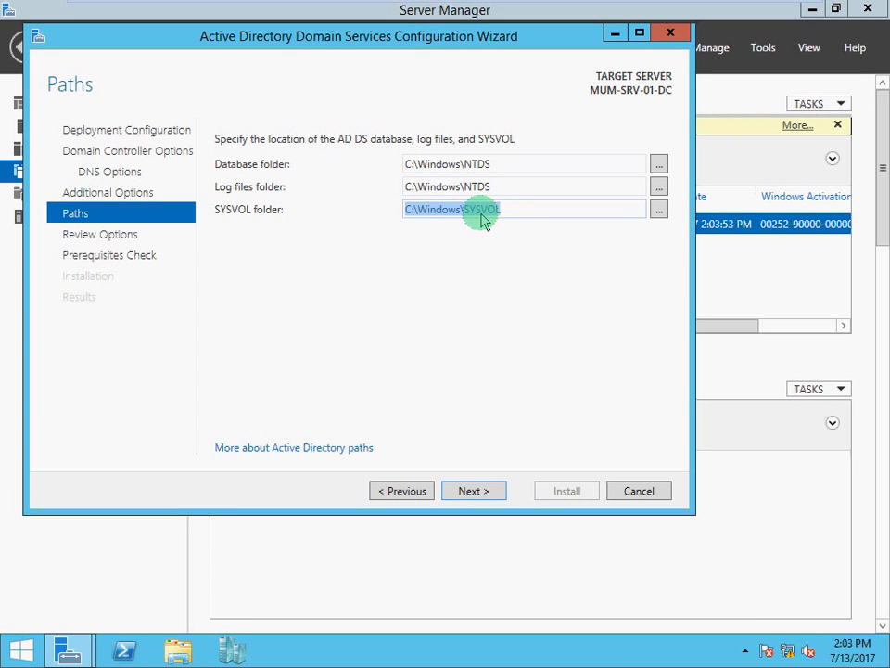
pyautogui.moveTo(513, 208); pyautogui.dragTo(469, 207)
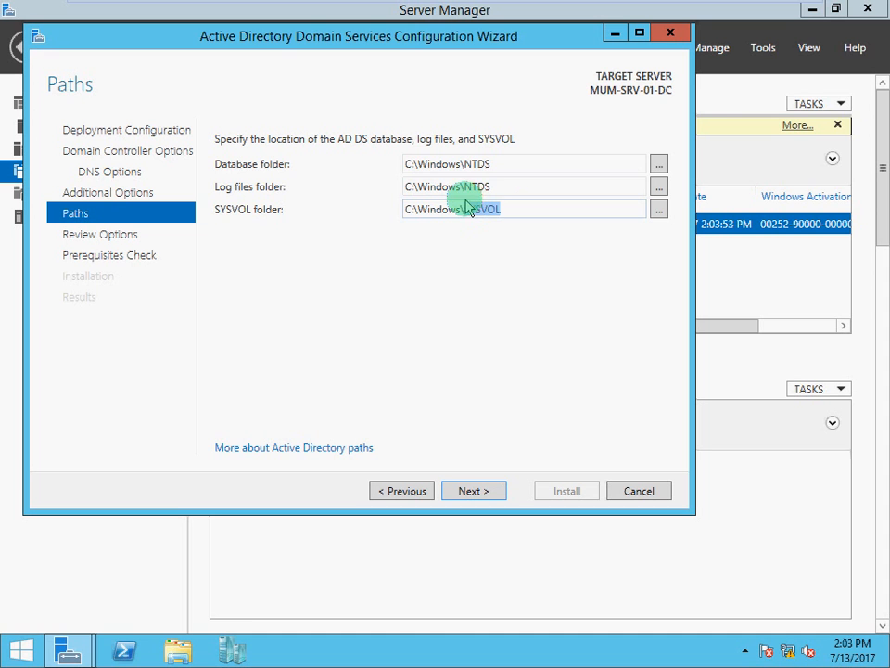
pyautogui.doubleClick(463, 163)
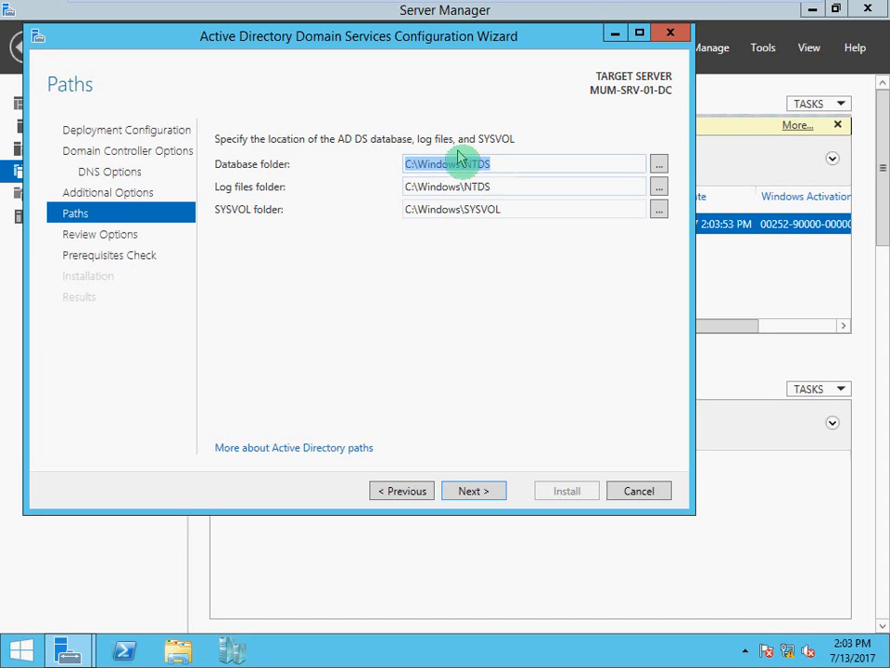
pyautogui.doubleClick(493, 185)
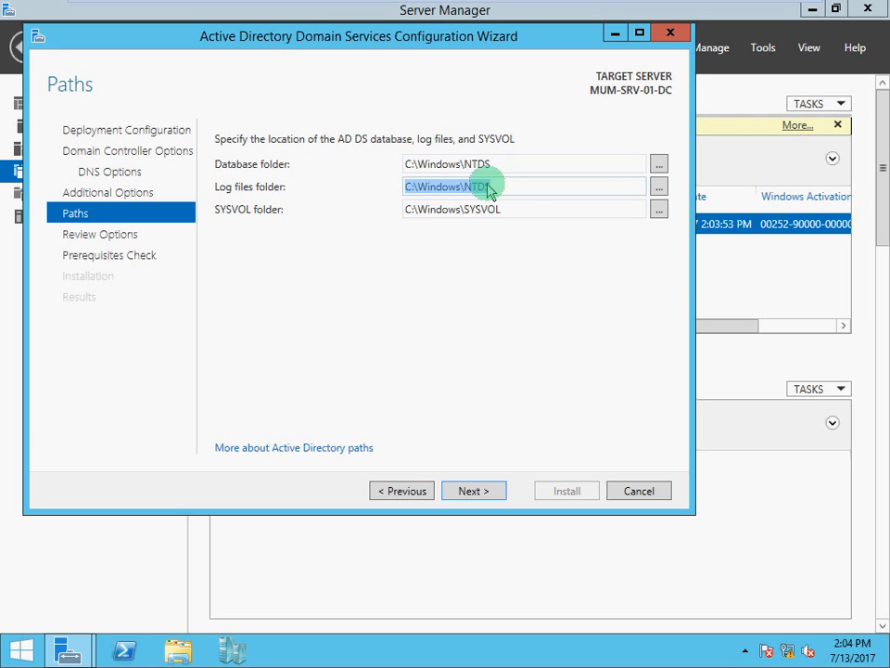
pyautogui.doubleClick(521, 170)
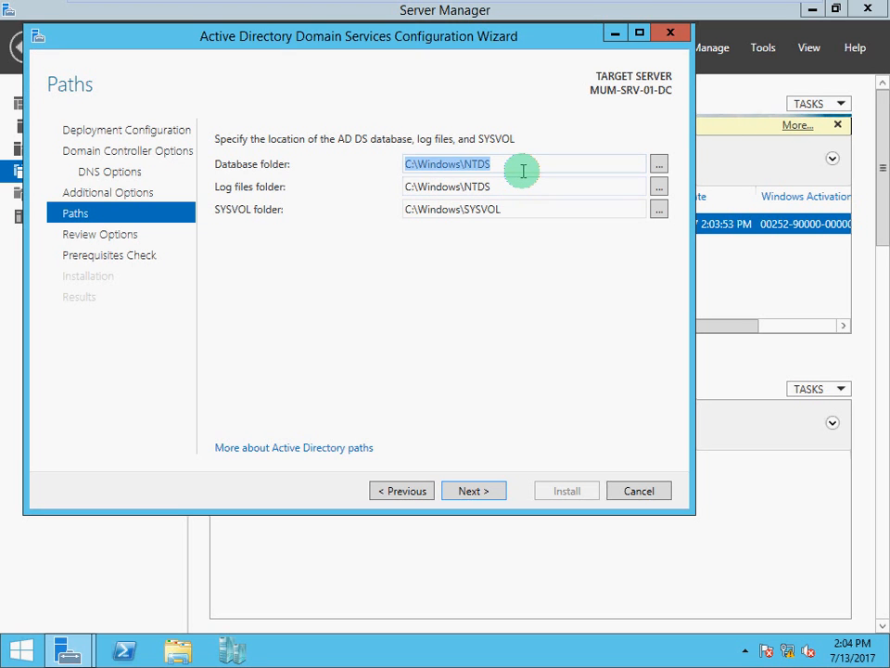
pyautogui.click(522, 170)
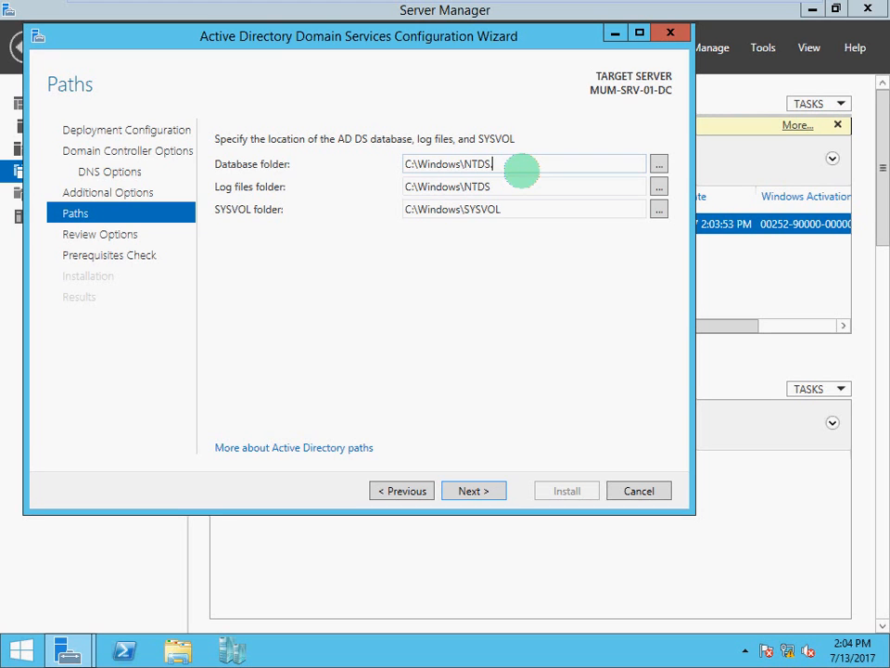
# Step: Accept the default database, log and SYSVOL folder paths and proceed to the summary of selections to review it
pyautogui.click(475, 492)
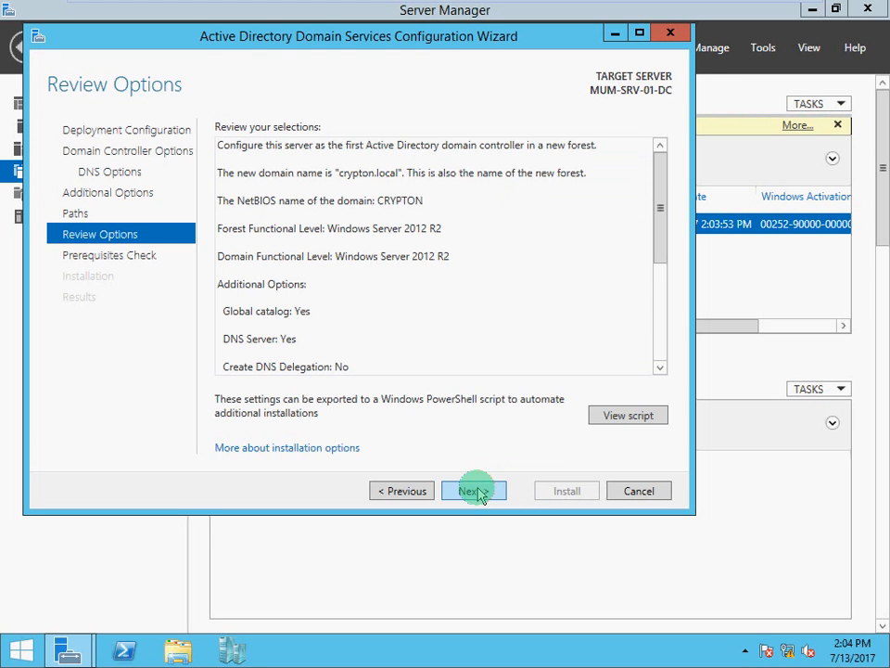
pyautogui.click(415, 492)
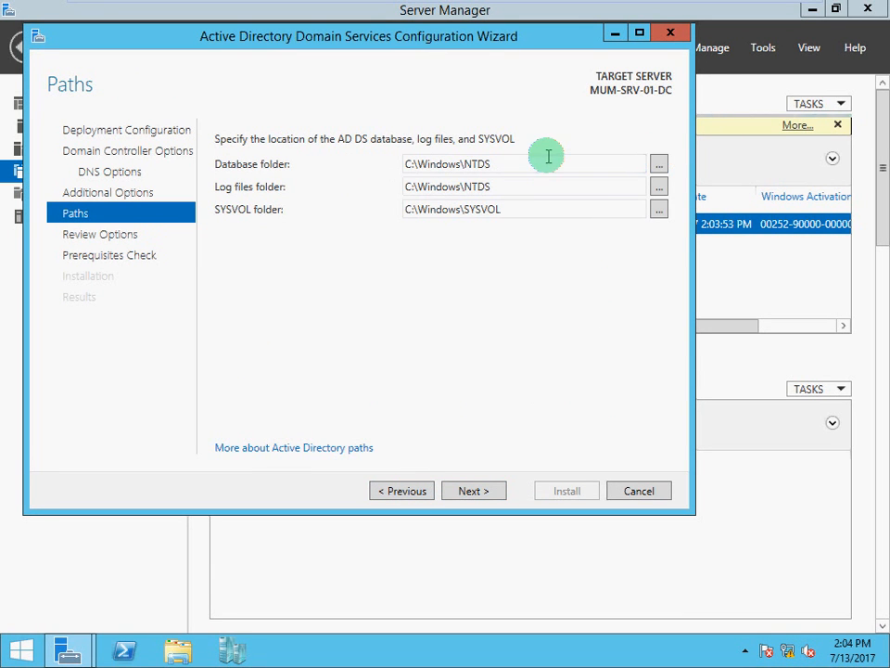
pyautogui.click(473, 492)
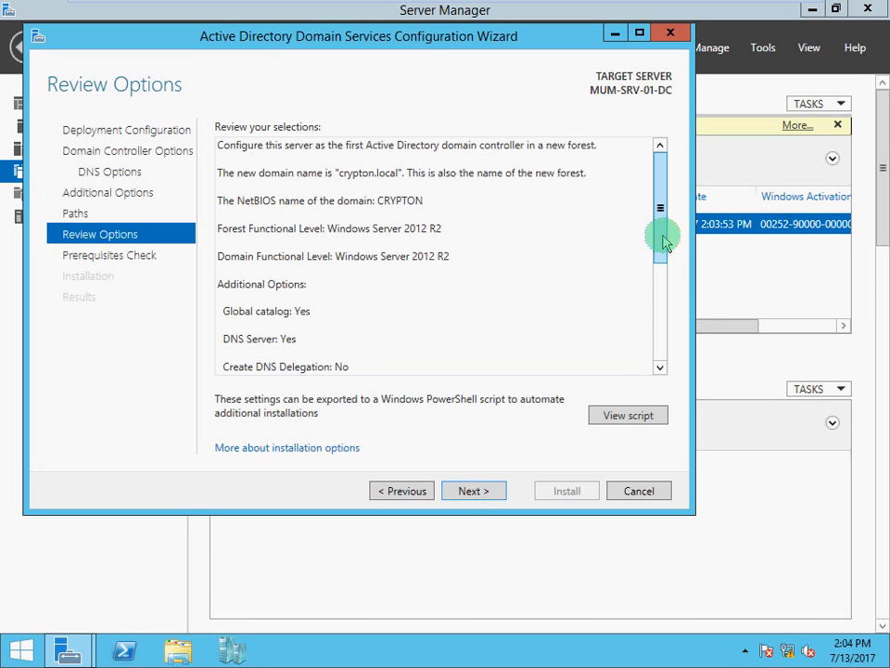
pyautogui.moveTo(664, 238); pyautogui.dragTo(662, 207)
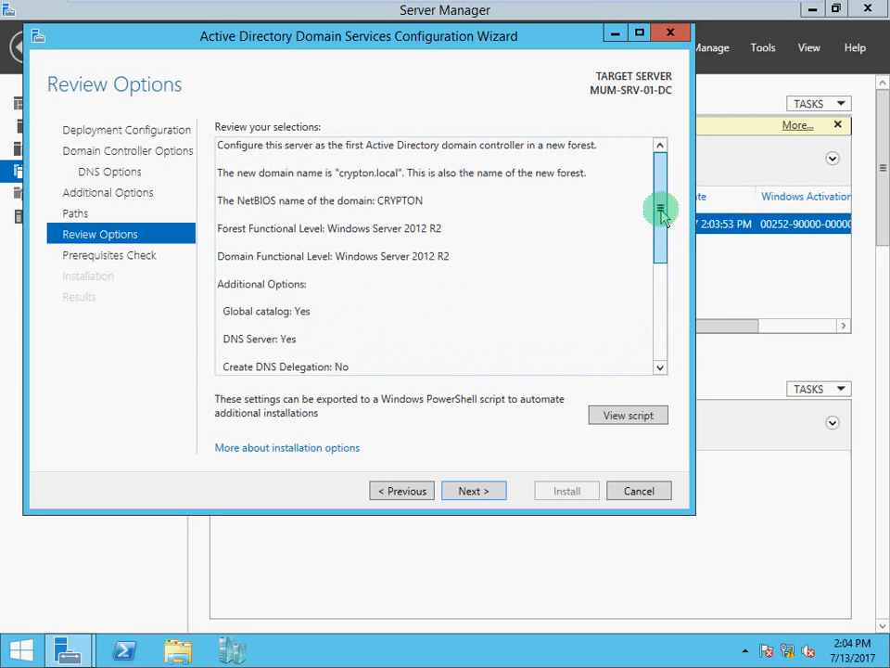
# Step: Open the Windows PowerShell script of the deployment settings and look over its parameters
pyautogui.click(623, 418)
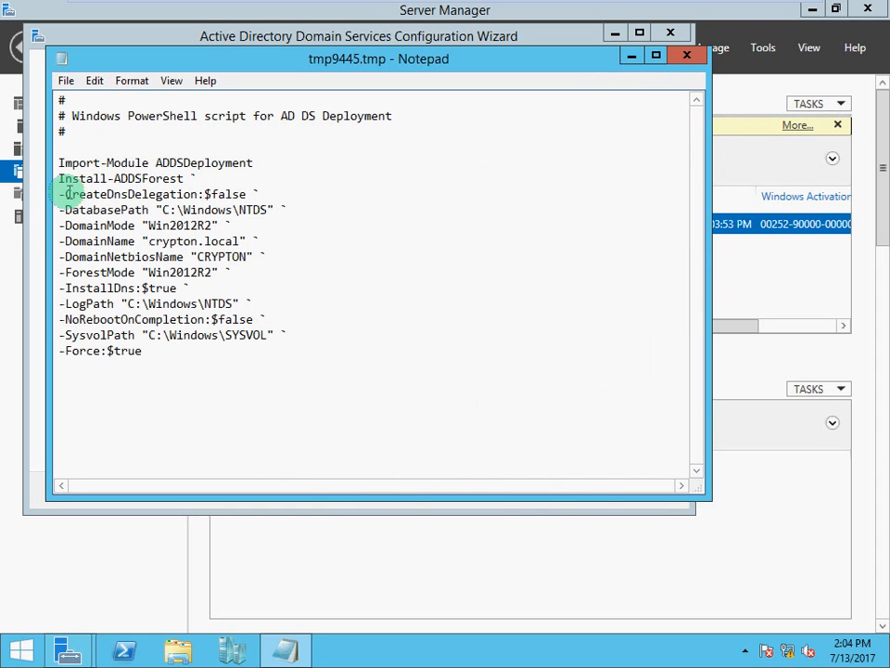
pyautogui.moveTo(65, 192); pyautogui.dragTo(277, 371)
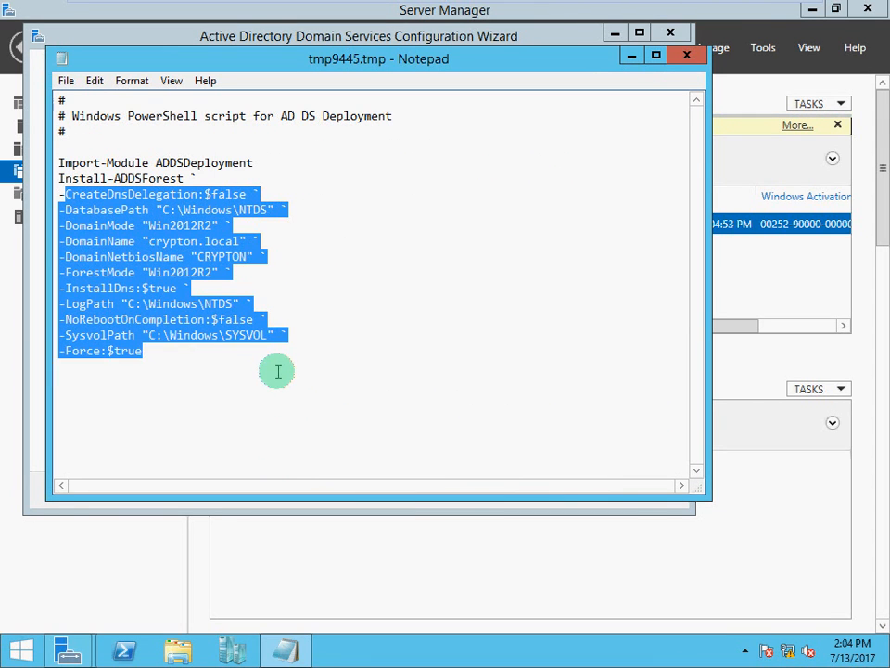
pyautogui.click(279, 382)
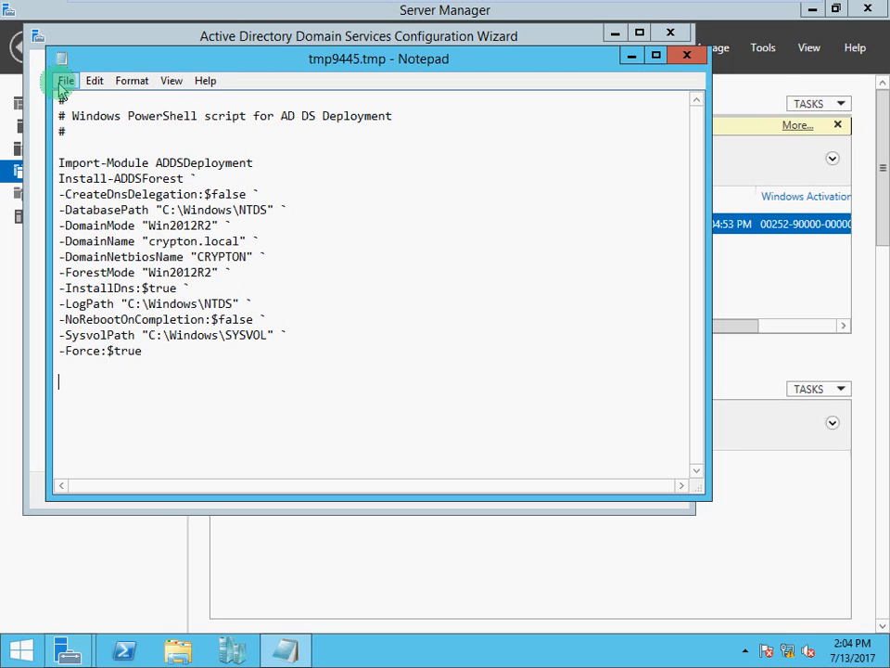
# Step: Save the deployment script to the Desktop as a text document named ADDC and close it
pyautogui.click(63, 86)
pyautogui.click(94, 159)
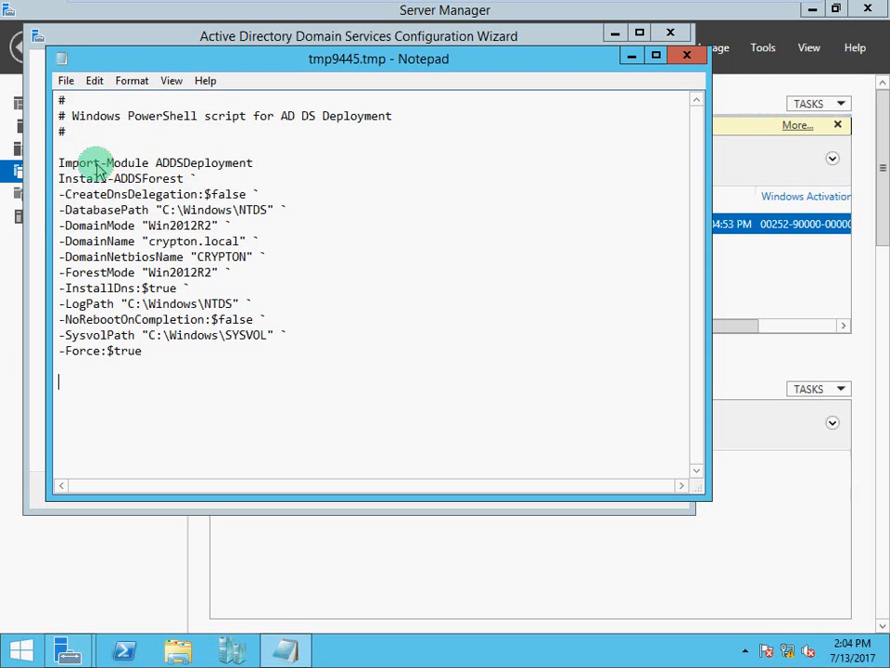
pyautogui.click(104, 212)
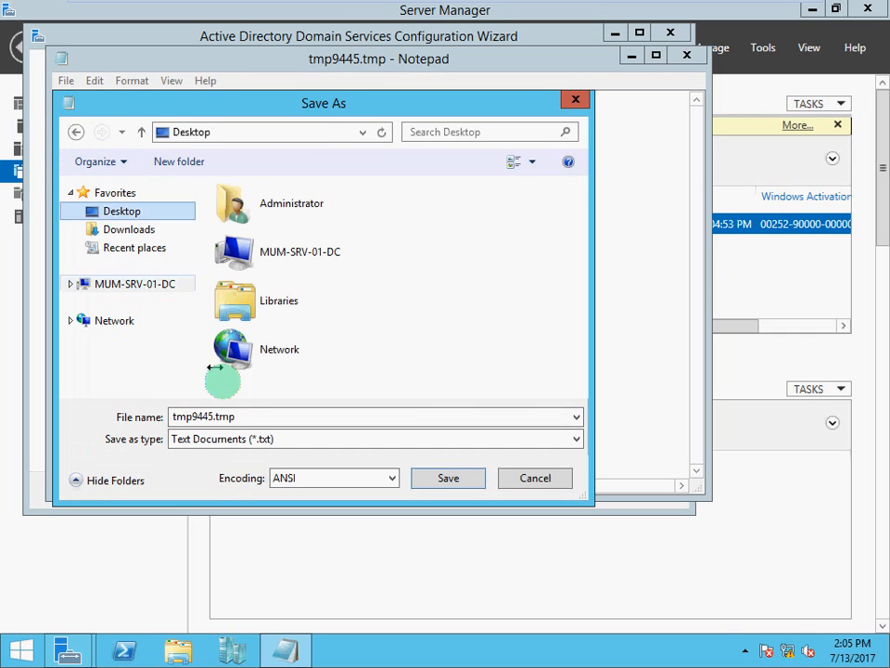
pyautogui.moveTo(228, 414); pyautogui.dragTo(159, 418)
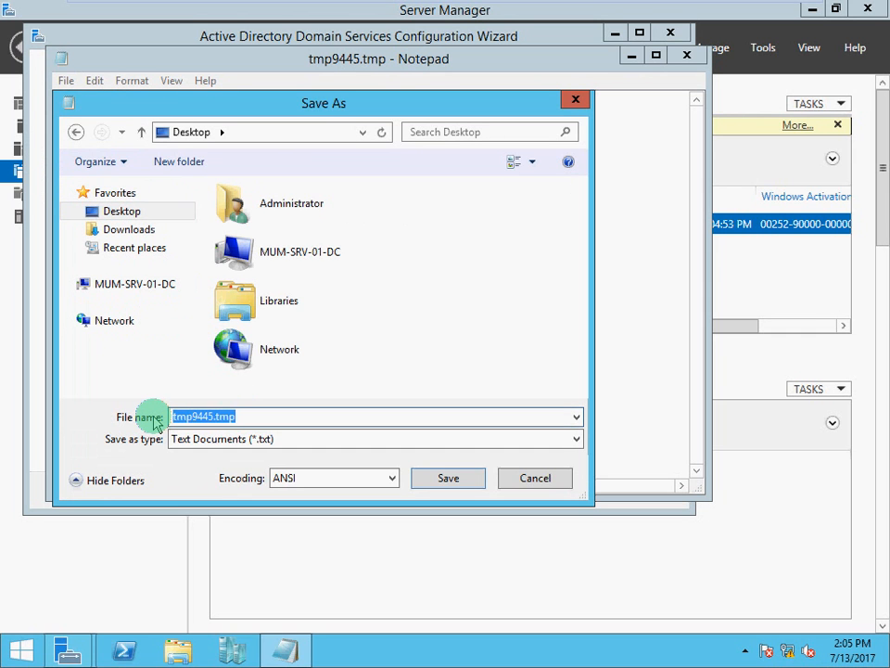
pyautogui.write('ADDC')
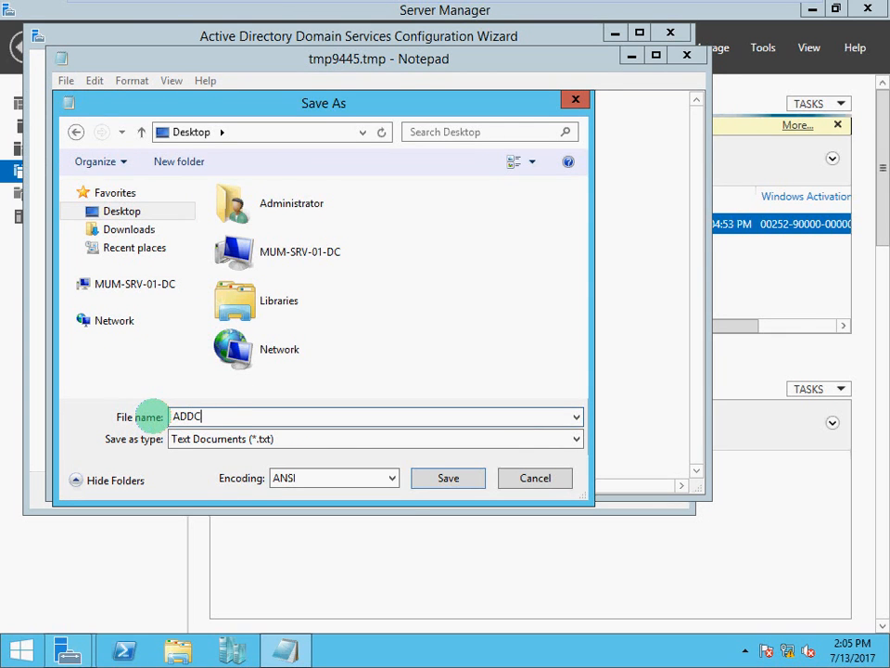
pyautogui.click(447, 476)
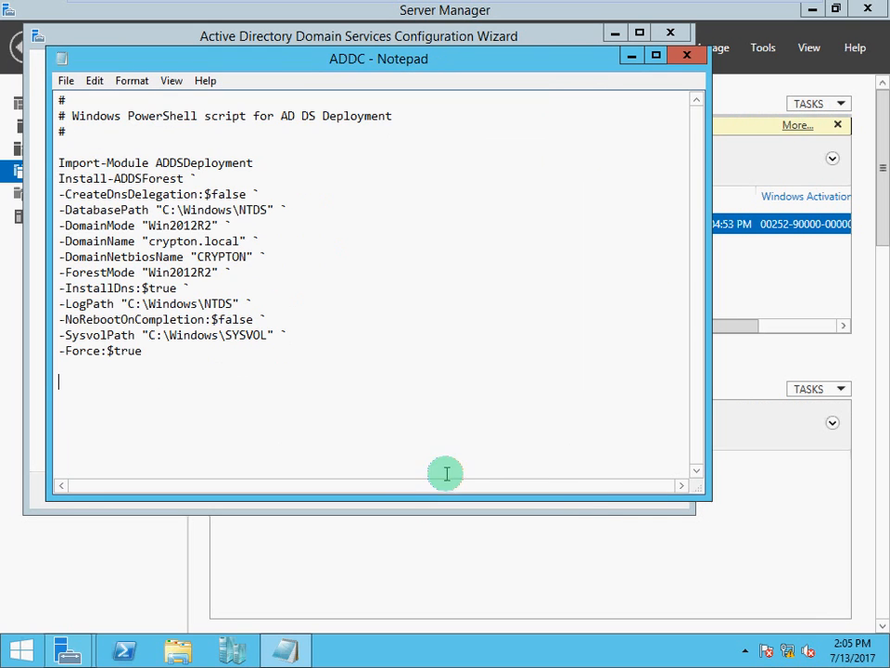
pyautogui.click(686, 55)
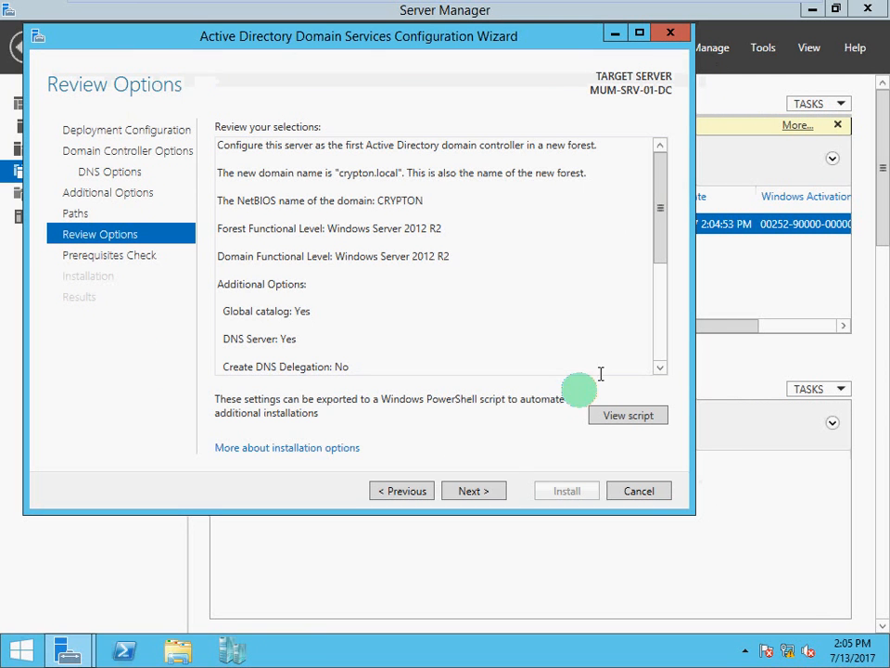
# Step: Accept the reviewed options, run the prerequisites check, and read through its results and warnings
pyautogui.click(484, 492)
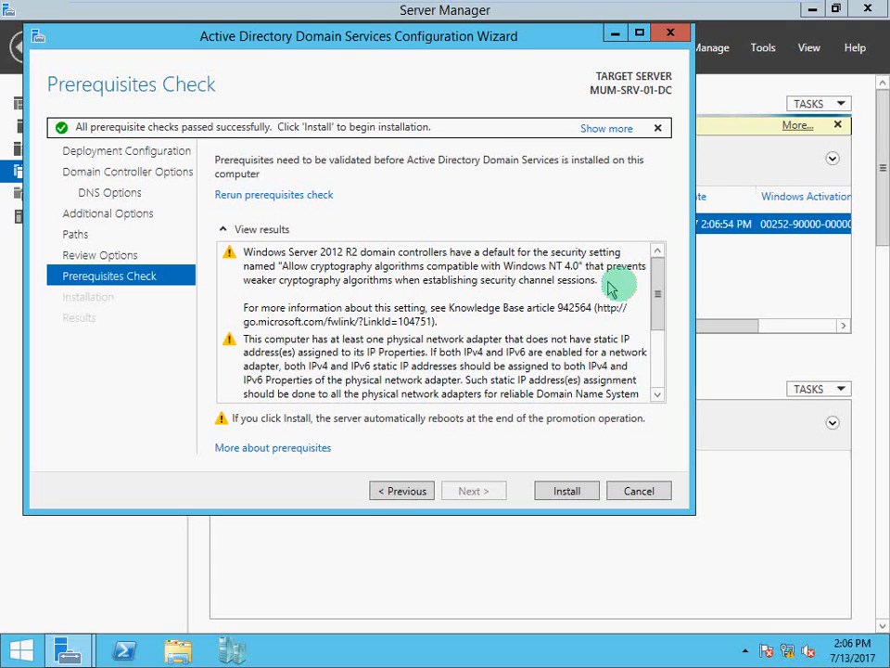
pyautogui.moveTo(657, 283); pyautogui.dragTo(658, 364)
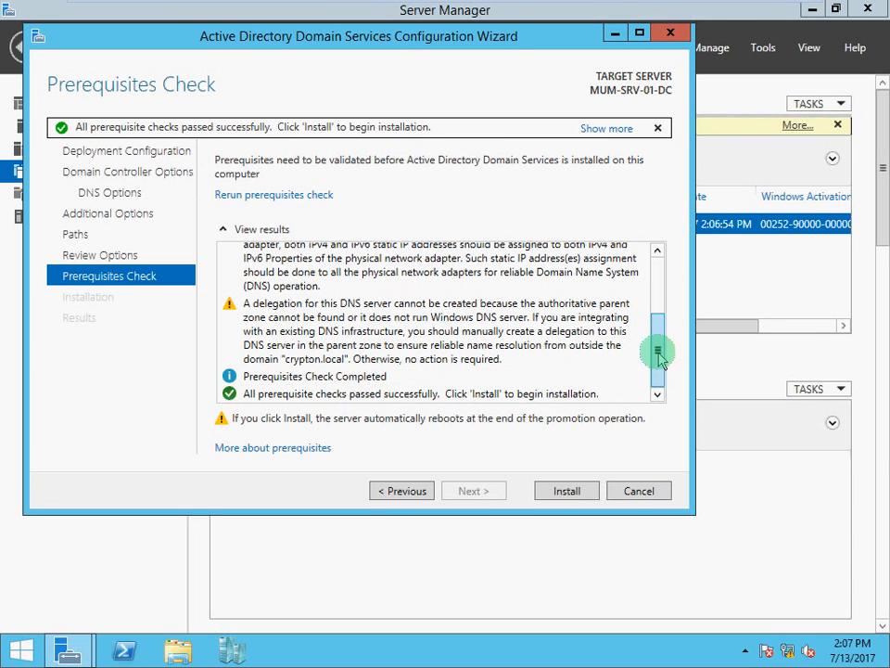
pyautogui.moveTo(658, 353); pyautogui.dragTo(658, 283)
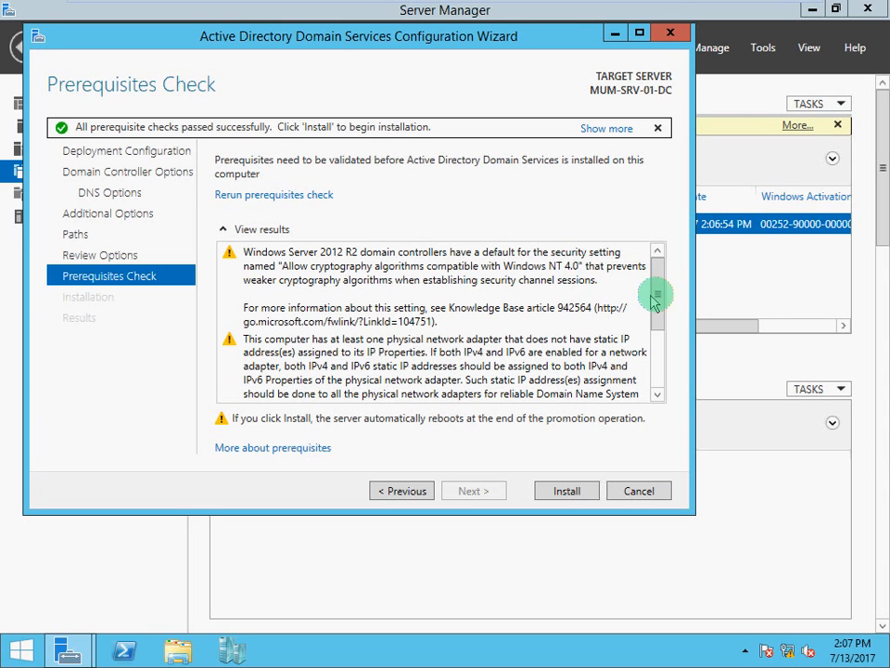
pyautogui.moveTo(656, 292); pyautogui.dragTo(658, 340)
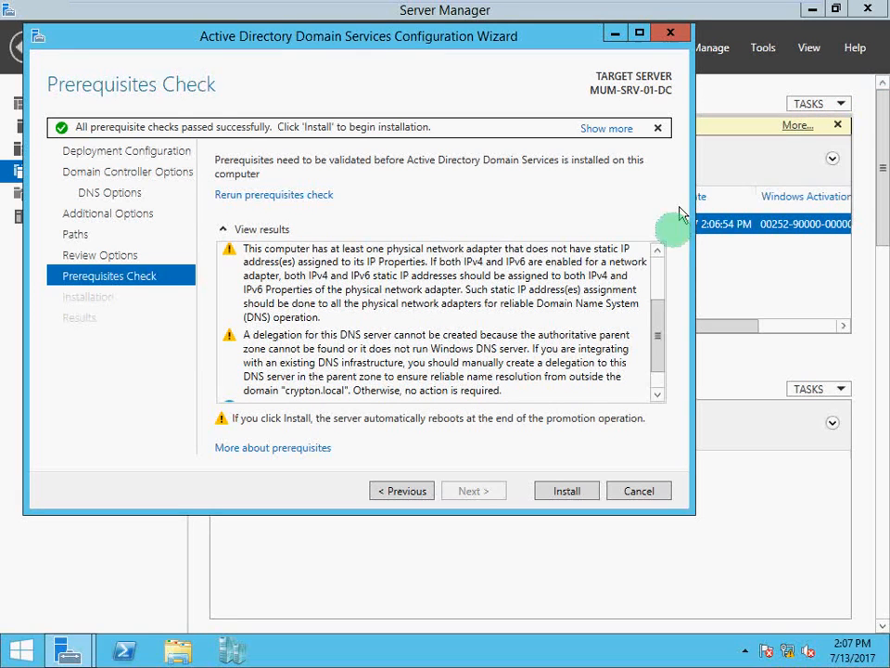
pyautogui.moveTo(662, 331); pyautogui.dragTo(660, 349)
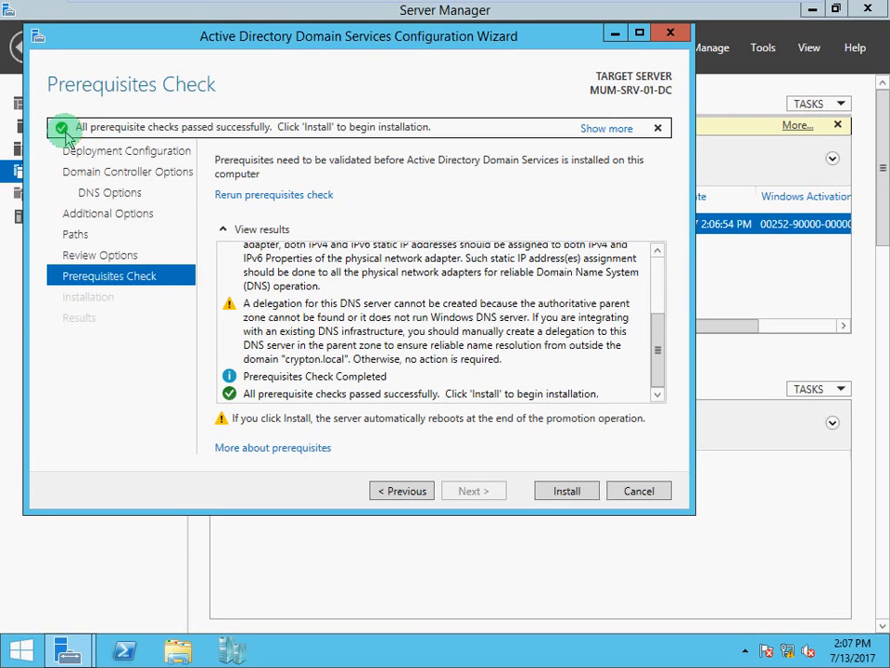
# Step: Install the domain controller configuration and dismiss the sign-out notice so the server restarts
pyautogui.click(566, 490)
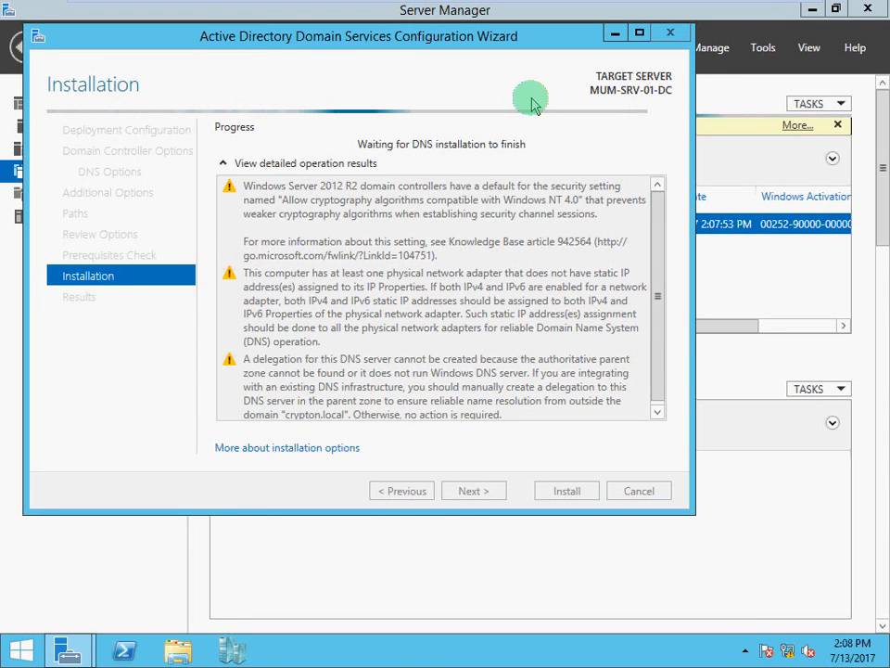
pyautogui.moveTo(589, 13)
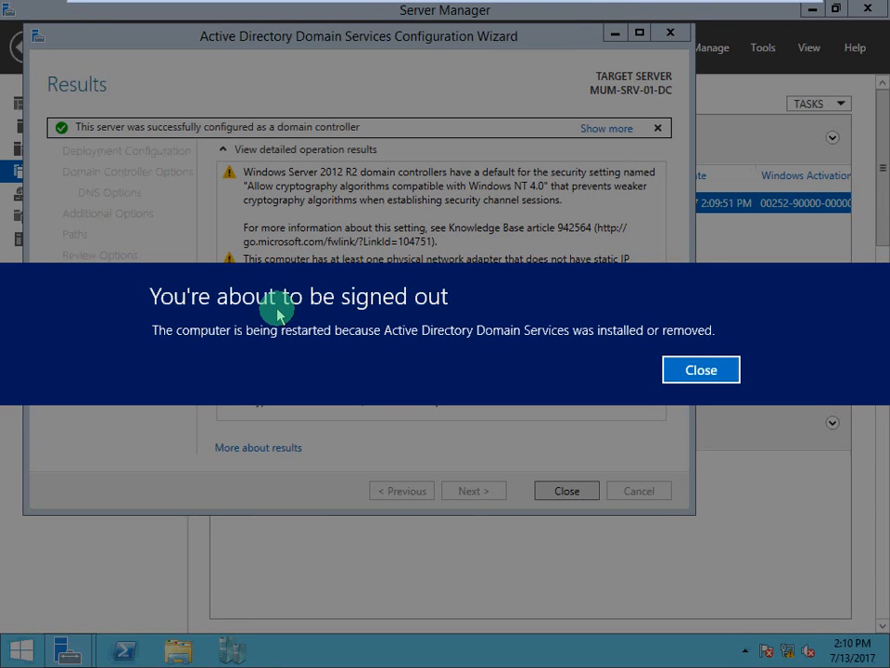
pyautogui.click(676, 378)
pyautogui.moveTo(722, 5)
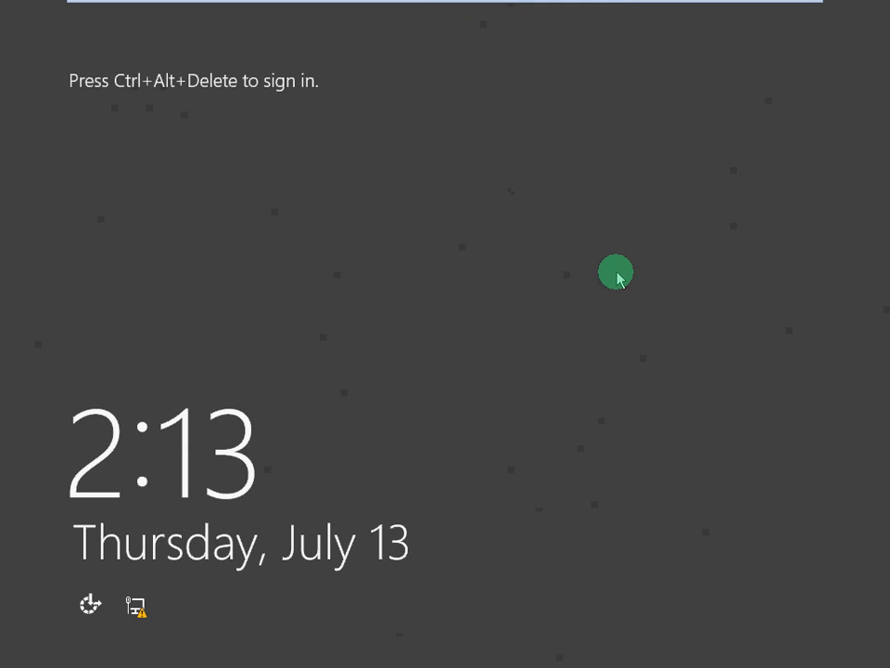
# Step: Sign in to the restarted server as CRYPTON\Administrator with the account password, re-entering it after the first attempt
pyautogui.hotkey('ctrl', 'alt', 'Delete')
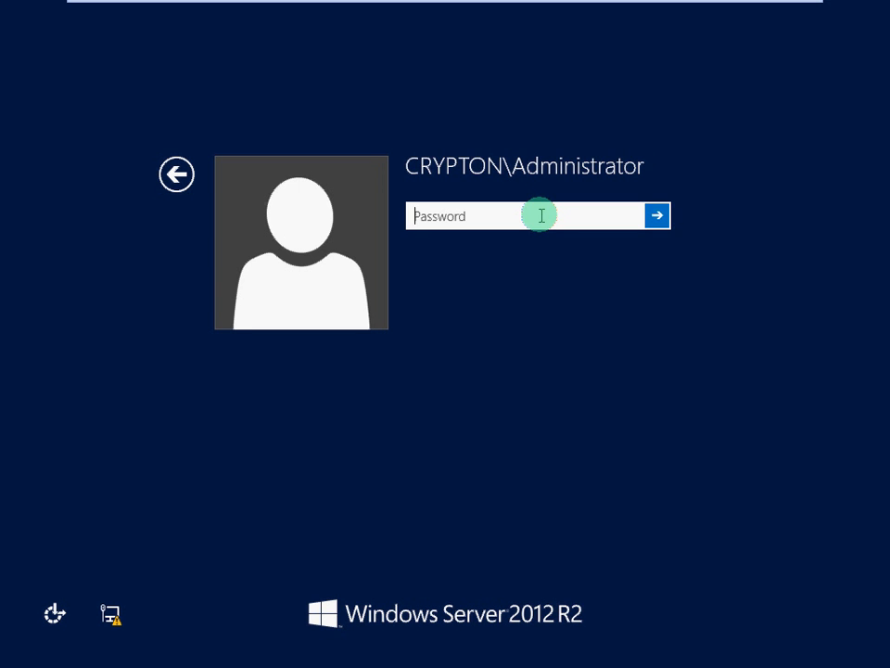
pyautogui.write('********')
pyautogui.press('Return')
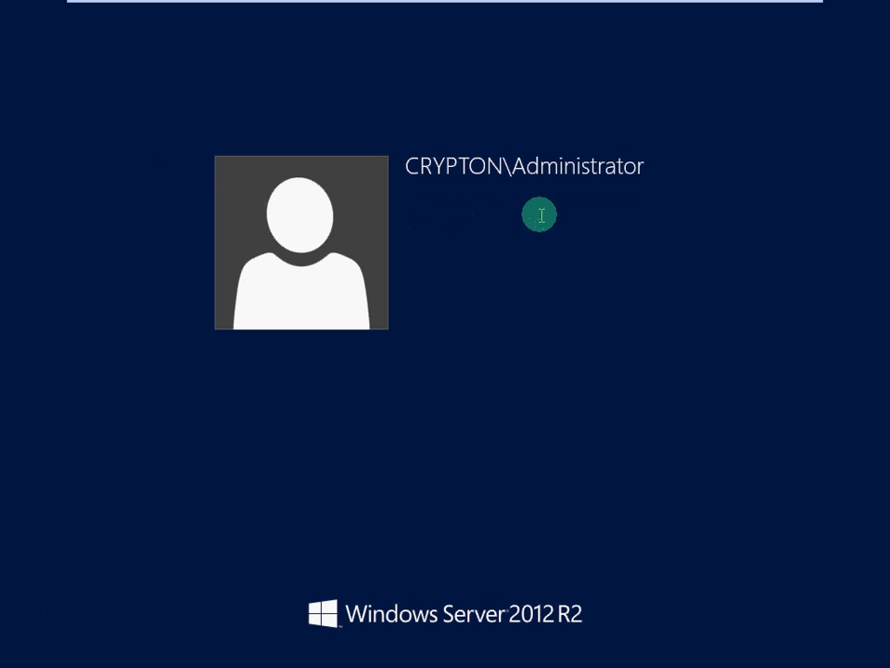
pyautogui.press('Return')
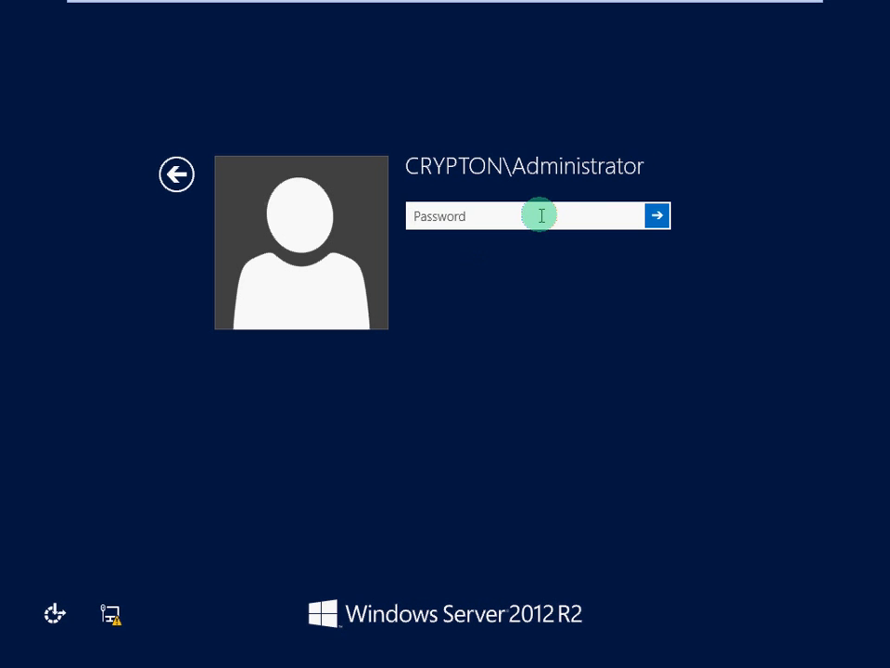
pyautogui.write('********')
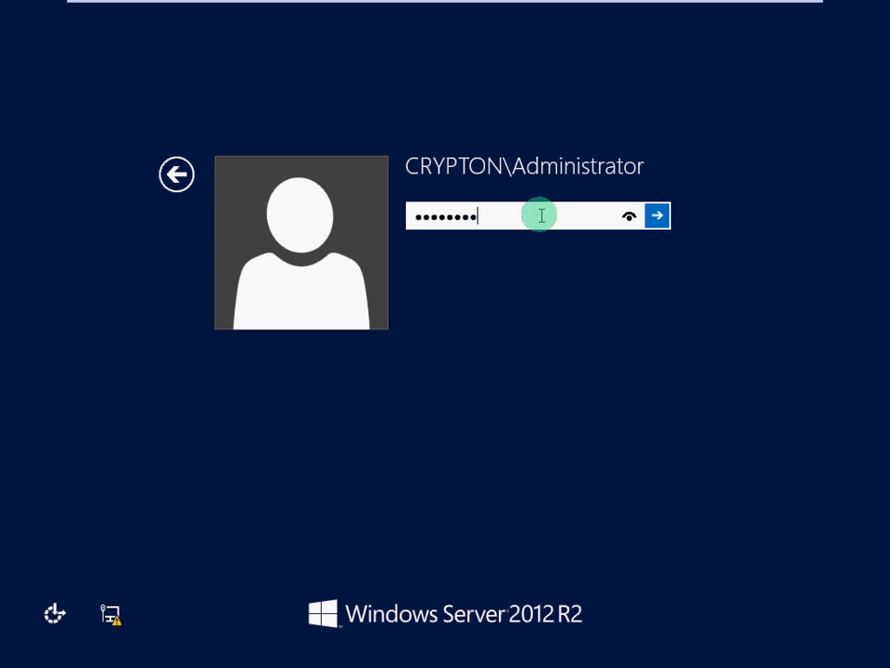
pyautogui.press('Return')
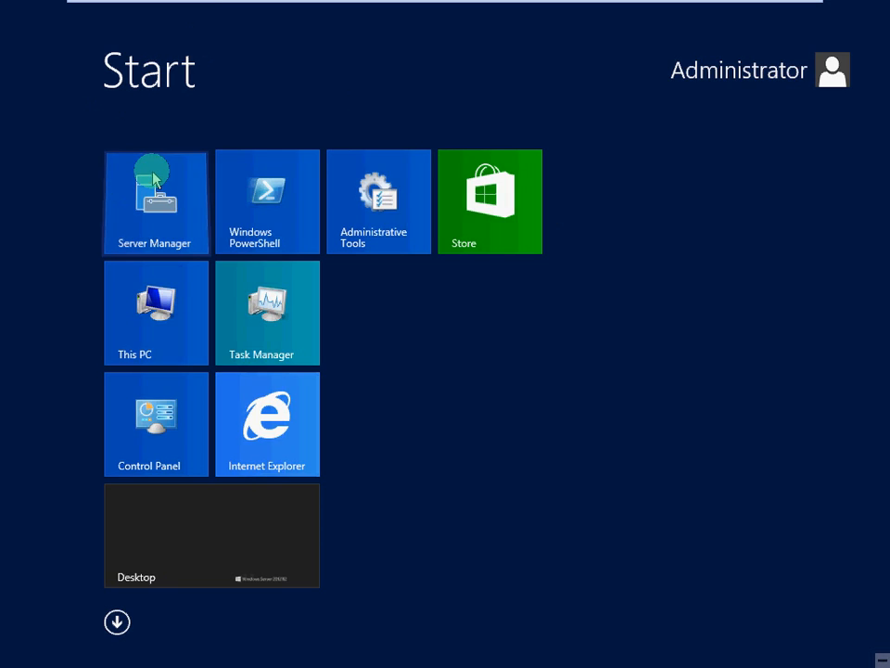
# Step: Start Server Manager and minimize it, then open the saved ADDC script from the desktop, review its contents and close it
pyautogui.click(153, 178)
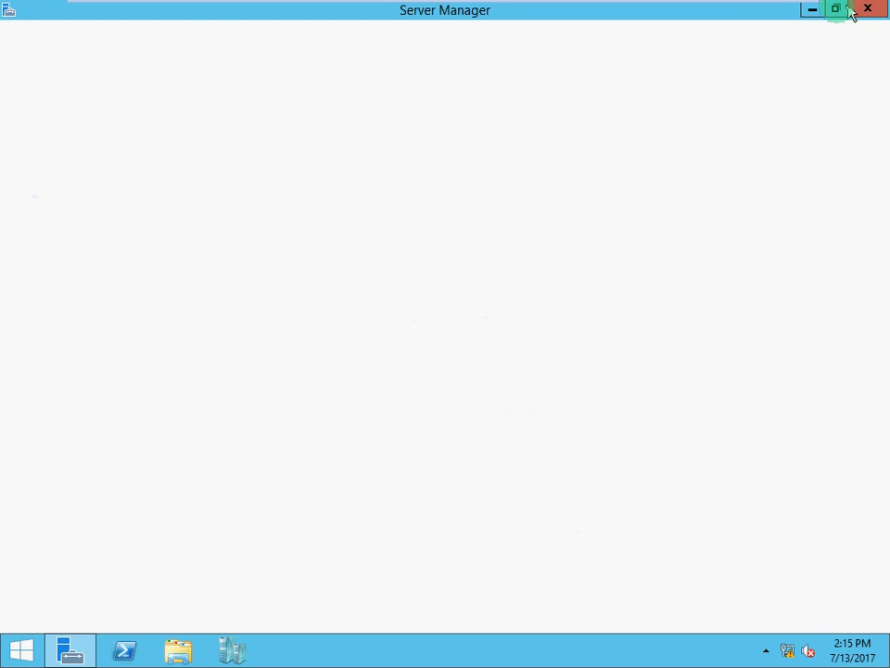
pyautogui.click(820, 10)
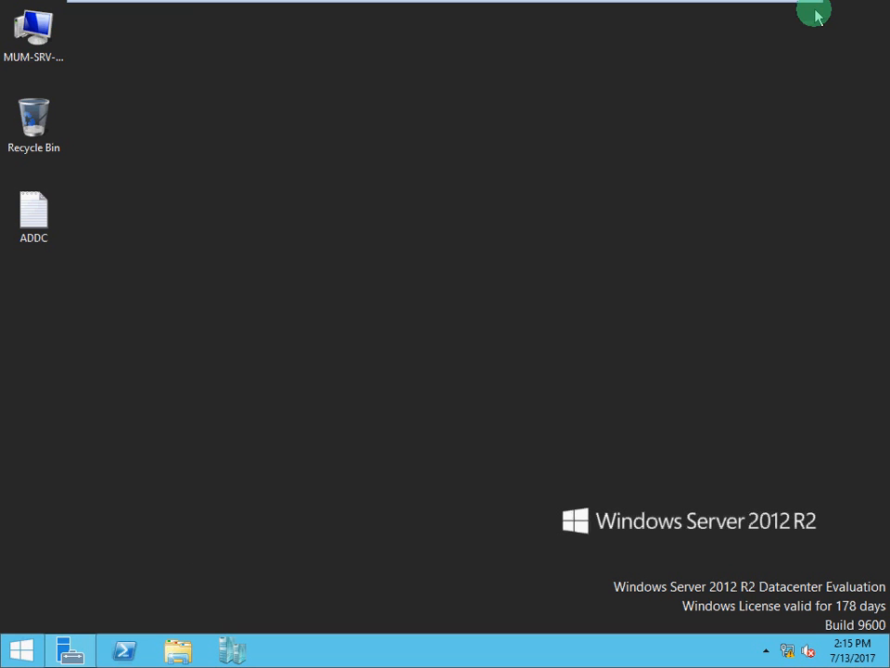
pyautogui.doubleClick(31, 212)
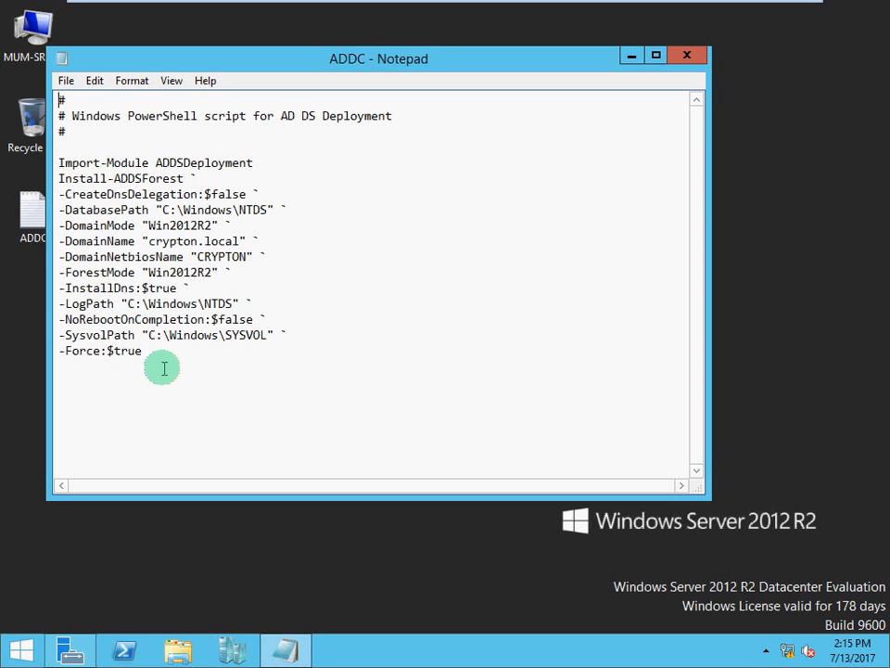
pyautogui.click(686, 59)
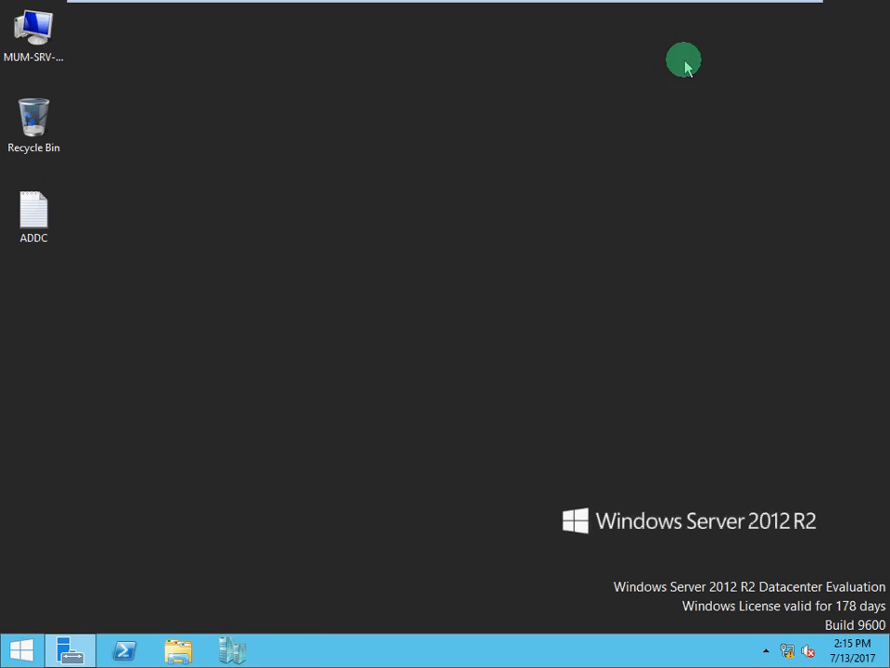
# Step: Return to Server Manager and check the local server's computer name, domain and Windows Firewall properties
pyautogui.click(74, 651)
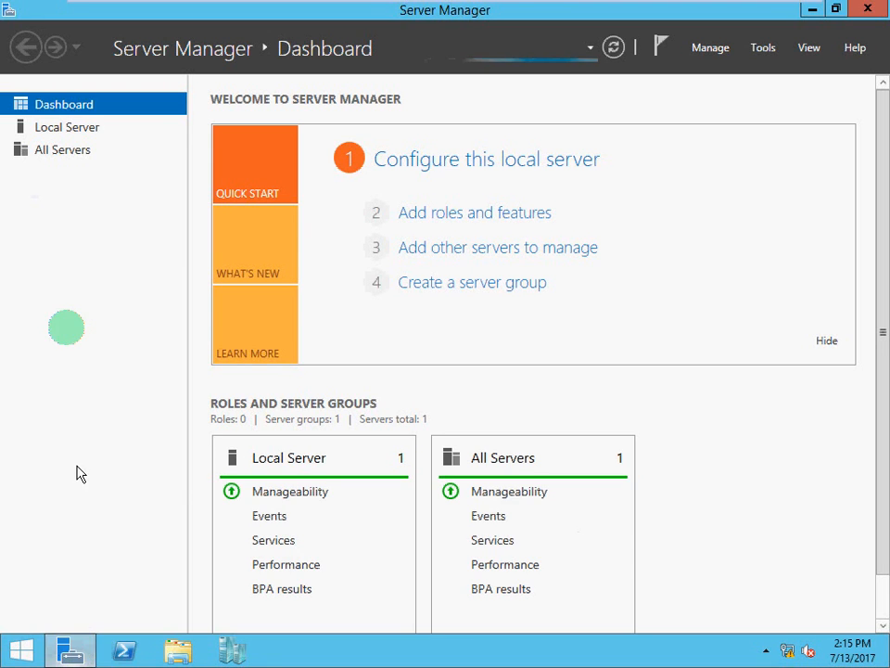
pyautogui.click(74, 130)
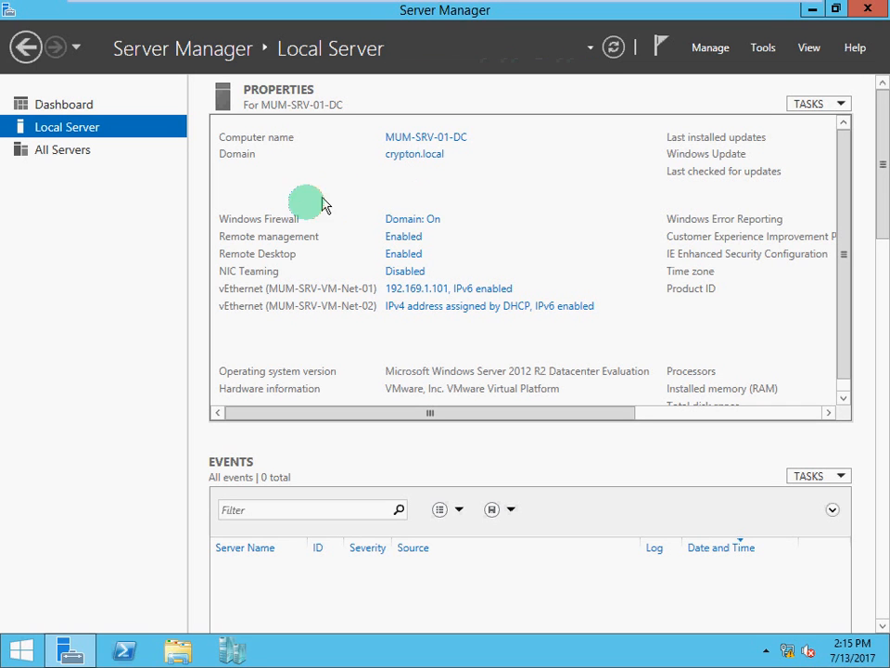
pyautogui.click(422, 225)
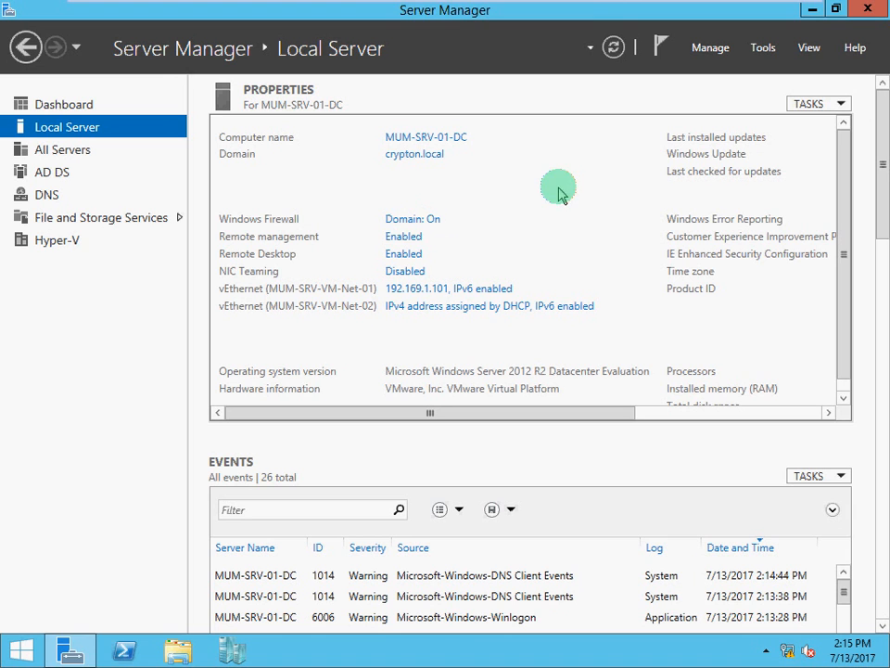
pyautogui.moveTo(628, 6)
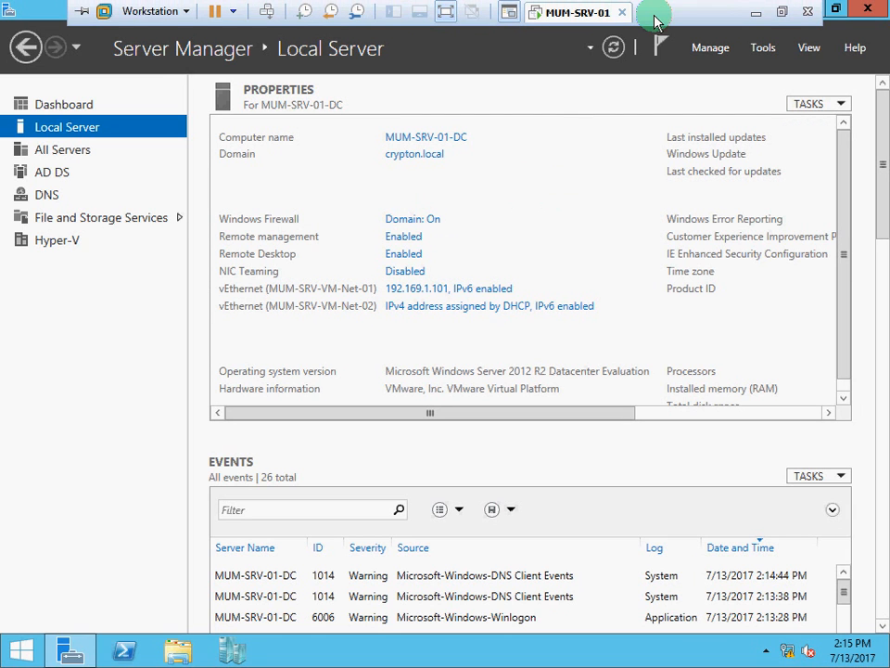